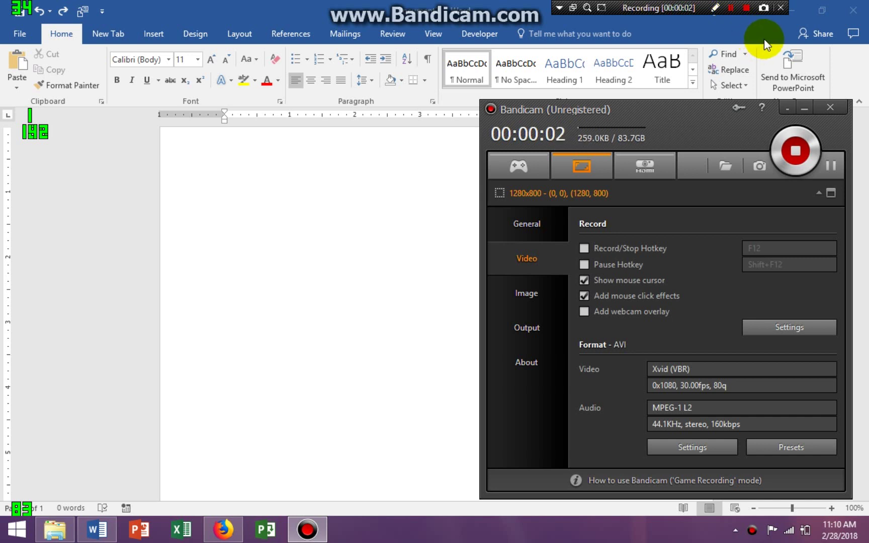
Place the insertion point on the empty page and make sure the rulers are showing
{"action": "left_click", "coordinate": [804, 107]}
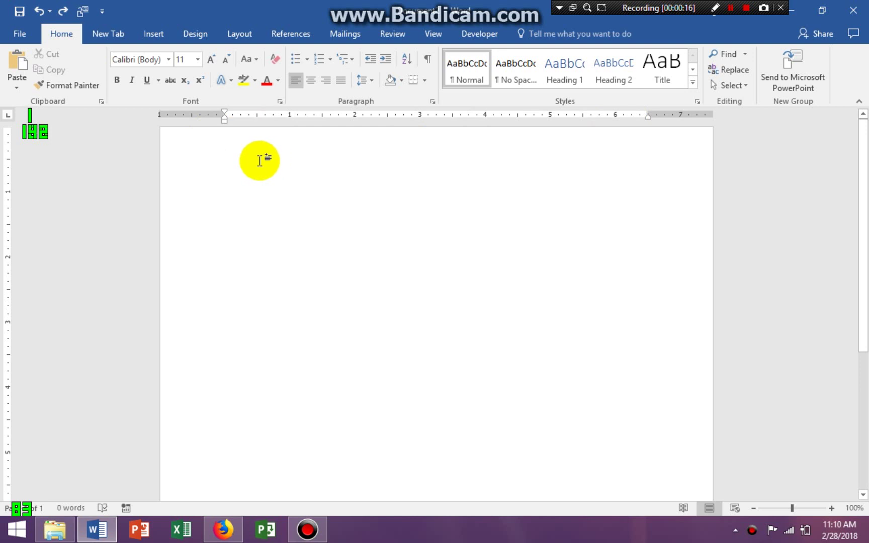
{"action": "left_click", "coordinate": [367, 186]}
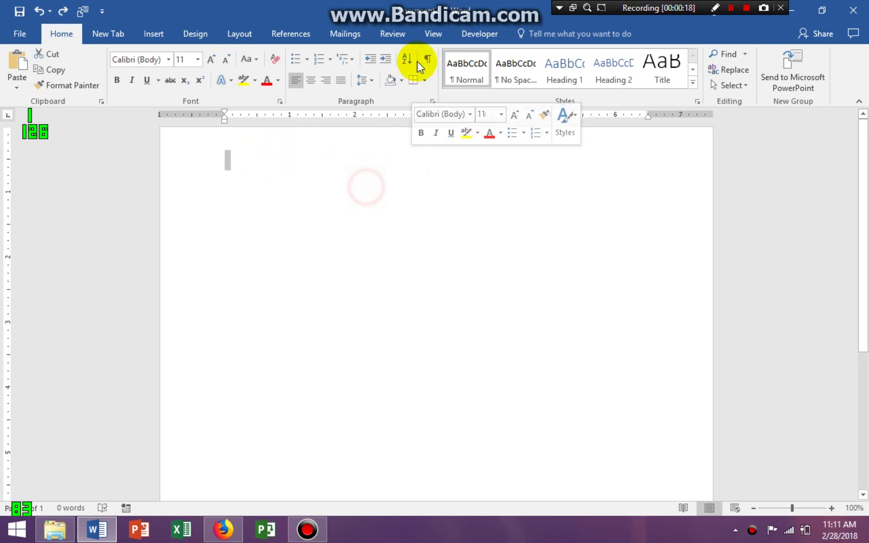
{"action": "left_click", "coordinate": [433, 35]}
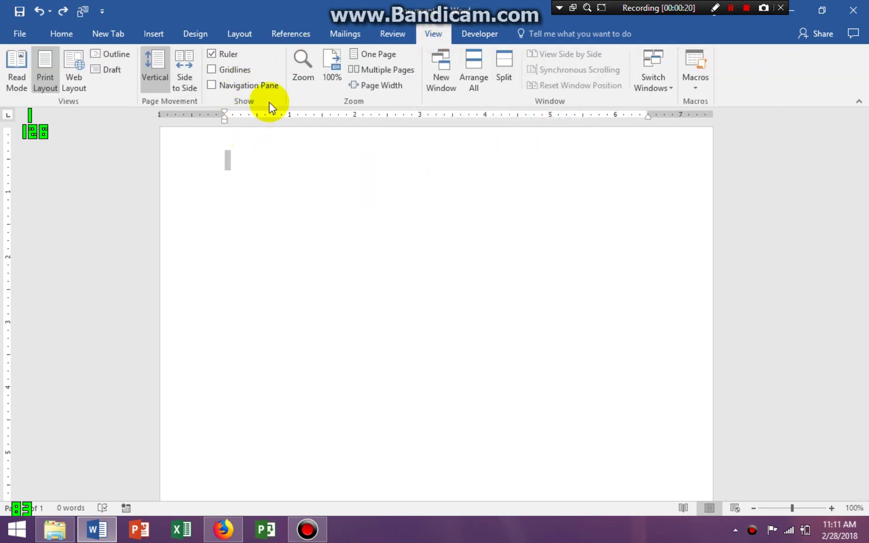
{"action": "left_click", "coordinate": [213, 54]}
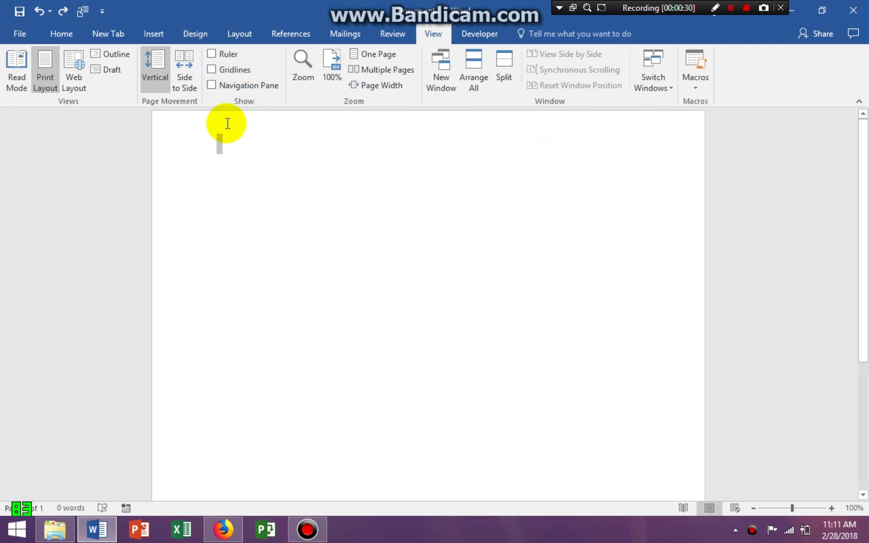
{"action": "left_click", "coordinate": [214, 54]}
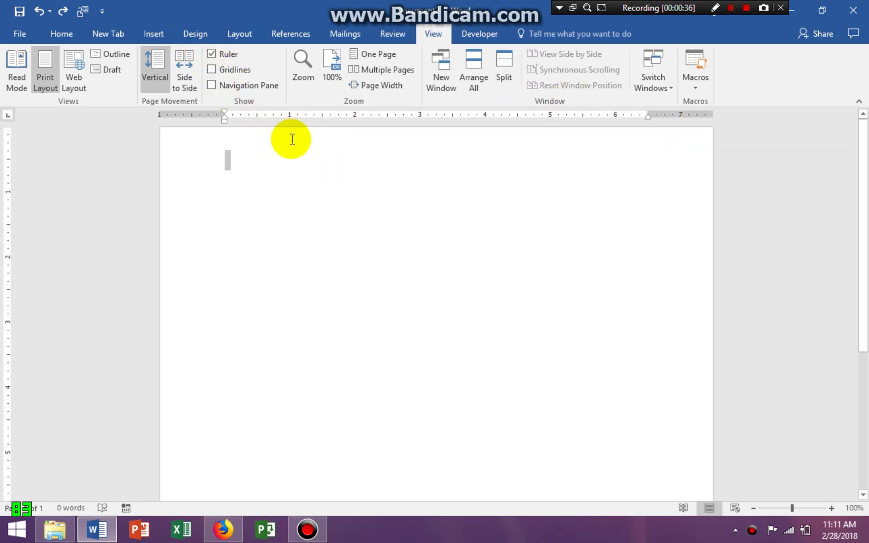
{"action": "left_click", "coordinate": [62, 34]}
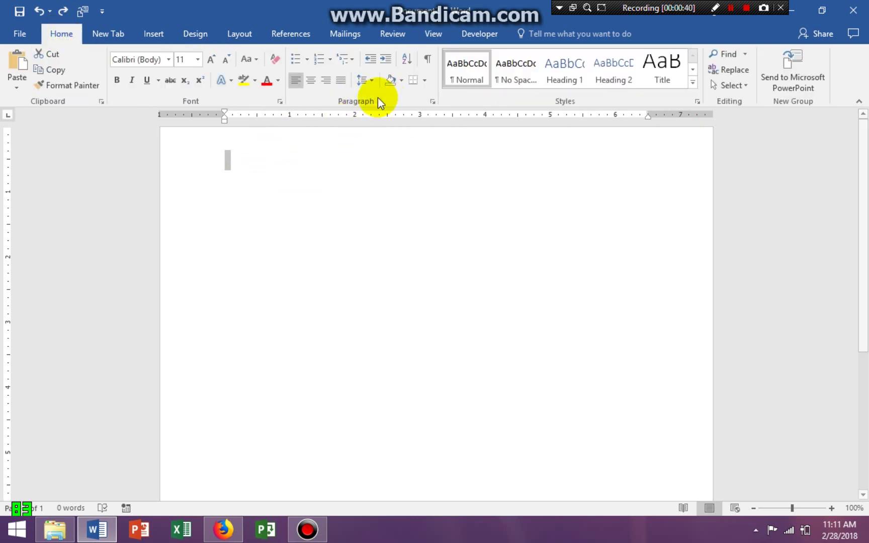
Set a right-aligned tab stop at 5 inches for the first line
{"action": "left_click", "coordinate": [433, 102]}
{"action": "left_click_drag", "start_coordinate": [325, 87], "coordinate": [322, 23]}
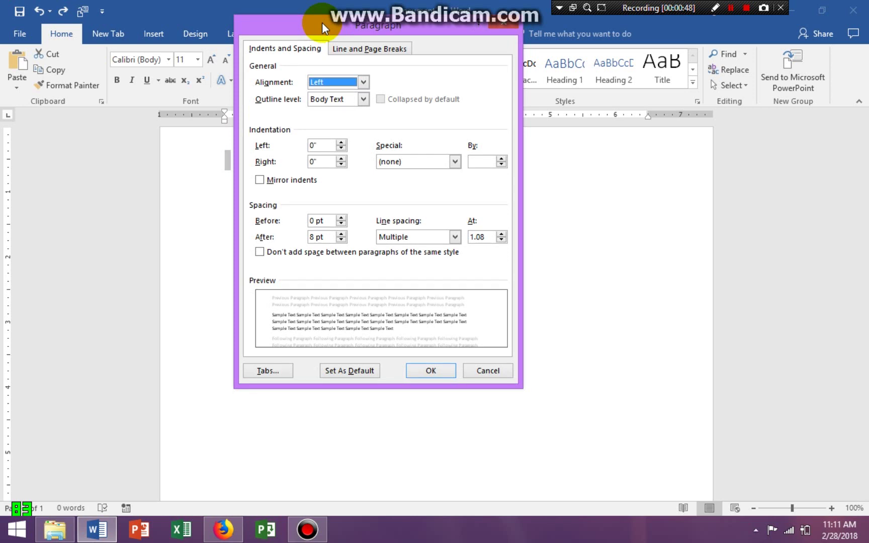
{"action": "left_click", "coordinate": [264, 372]}
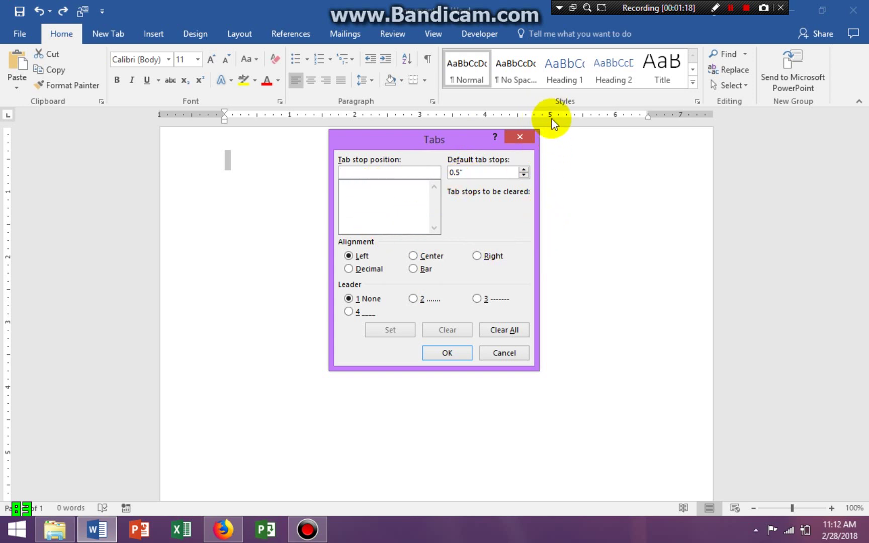
{"action": "type", "text": "5"}
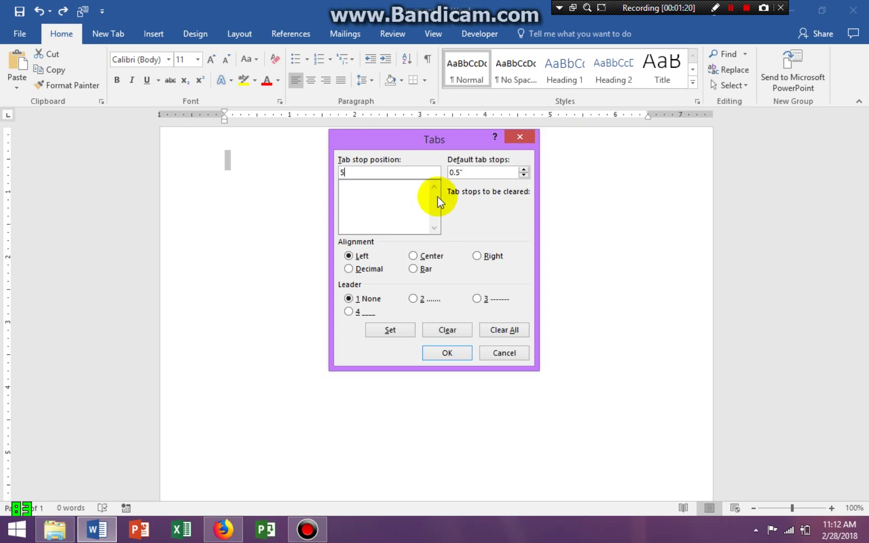
{"action": "left_click", "coordinate": [478, 255]}
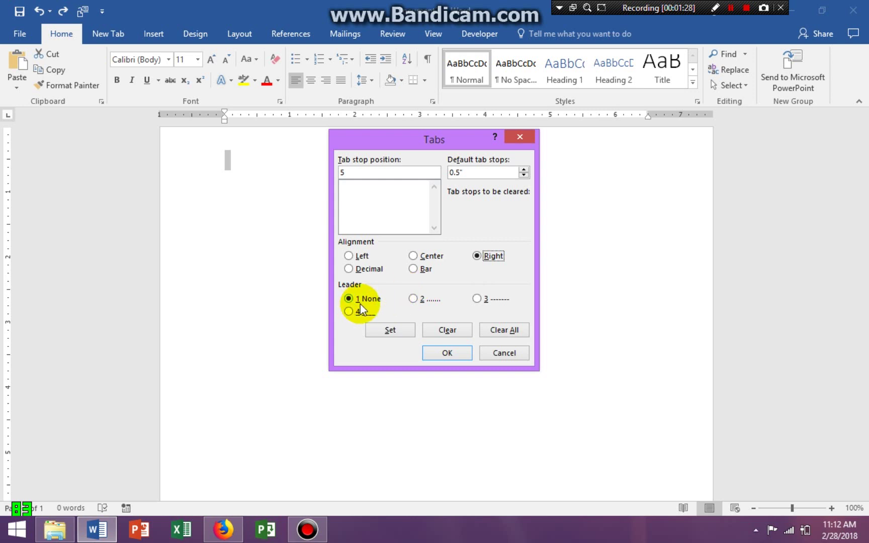
{"action": "left_click", "coordinate": [386, 329]}
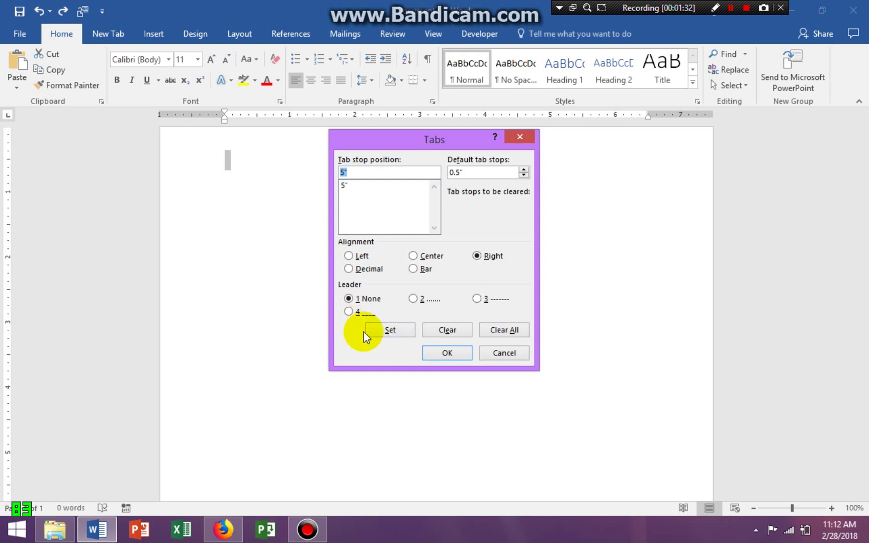
{"action": "left_click", "coordinate": [444, 352]}
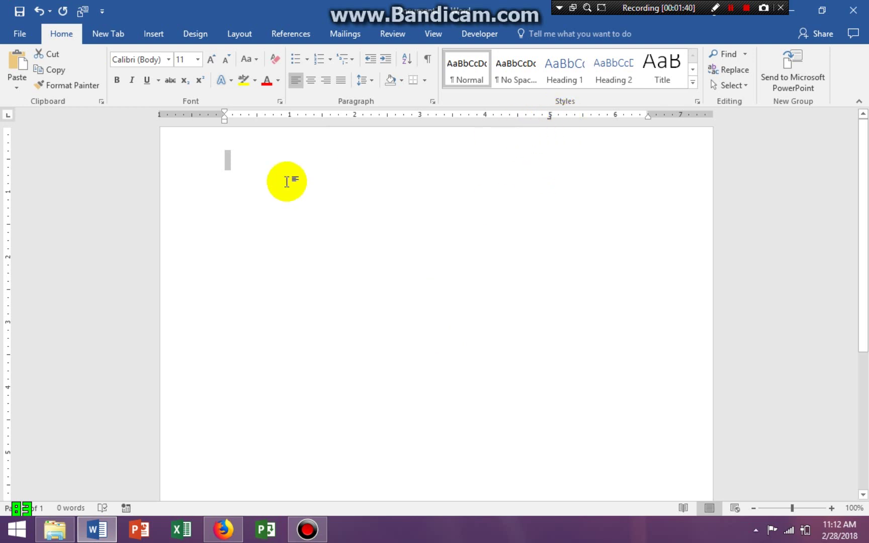
Type '111 Way Street' and 'Way, PA 9999' at the 5-inch right tab stop
{"action": "left_click", "coordinate": [238, 161]}
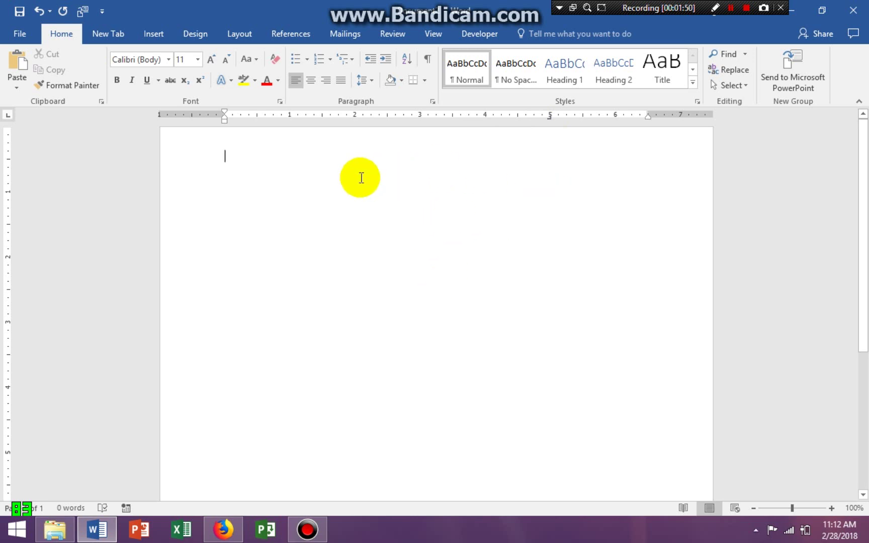
{"action": "key", "text": "Tab"}
{"action": "key", "text": "Tab"}
{"action": "key", "text": "Tab"}
{"action": "key", "text": "Tab"}
{"action": "key", "text": "Tab"}
{"action": "key", "text": "Tab"}
{"action": "key", "text": "Tab"}
{"action": "key", "text": "Tab"}
{"action": "key", "text": "Tab"}
{"action": "key", "text": "Tab"}
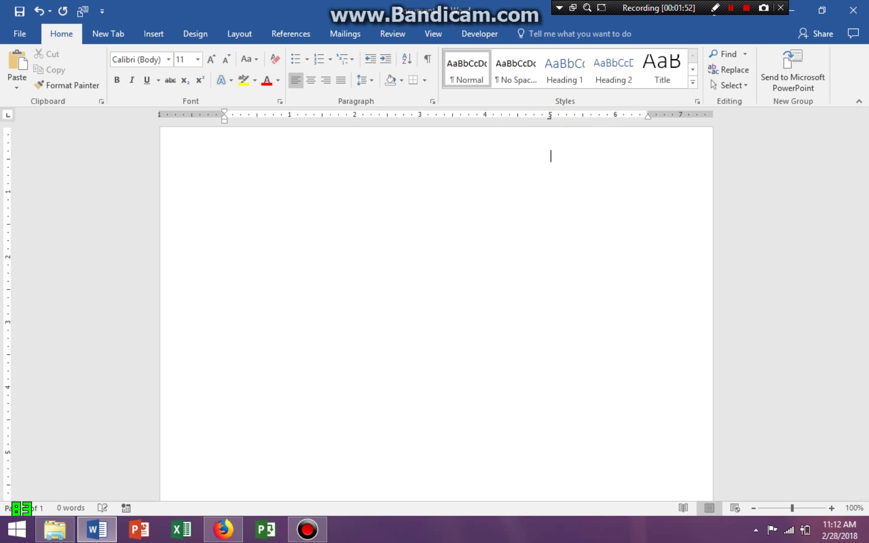
{"action": "type", "text": "111 W"}
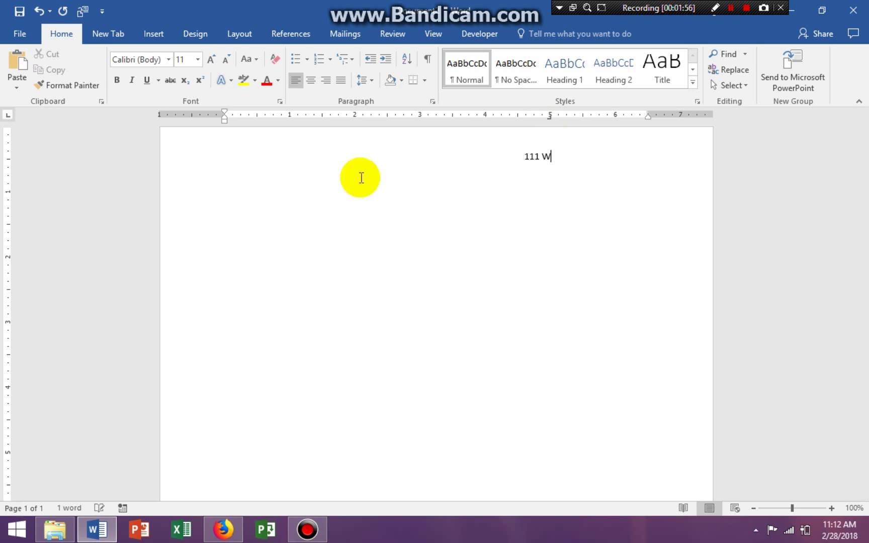
{"action": "type", "text": "ay Street"}
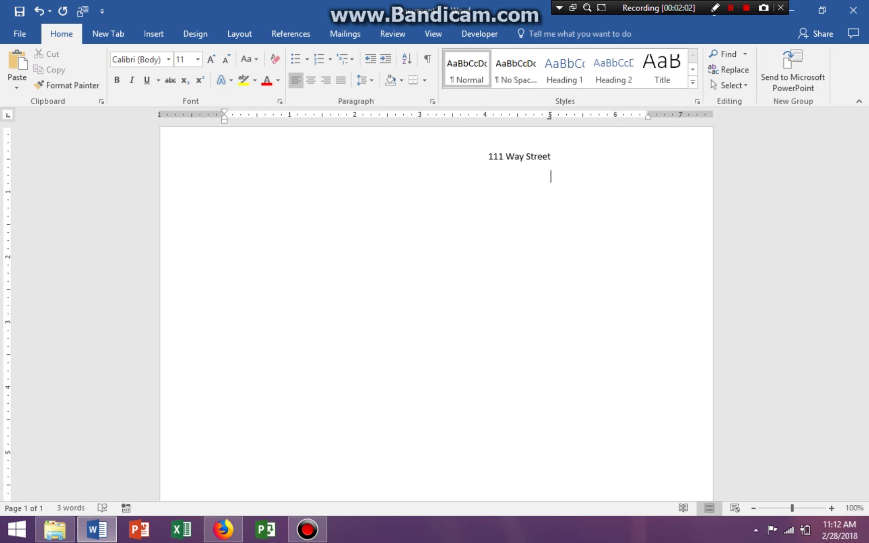
{"action": "key", "text": "Return"}
{"action": "type", "text": "Way, PA 9999"}
Give both address lines single line spacing with no space between paragraphs
{"action": "left_click", "coordinate": [552, 176]}
{"action": "left_click_drag", "start_coordinate": [552, 176], "coordinate": [489, 156]}
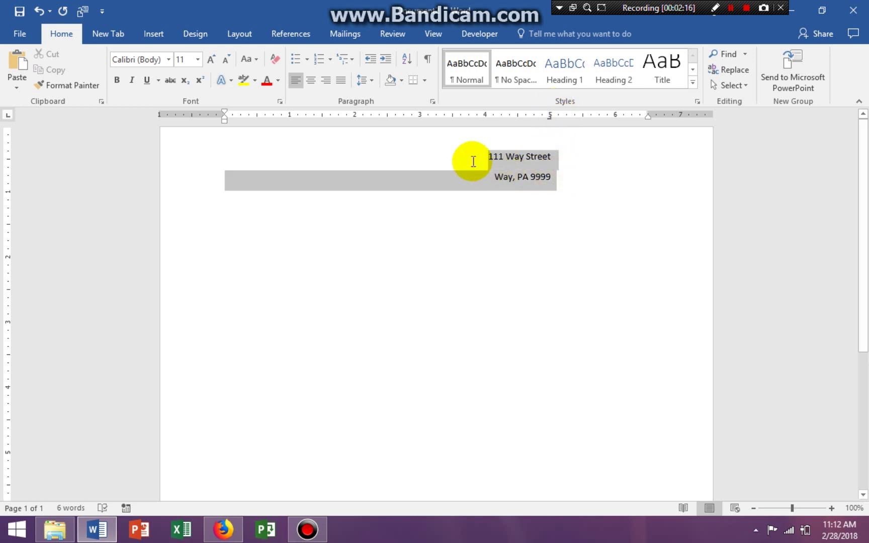
{"action": "left_click", "coordinate": [432, 101]}
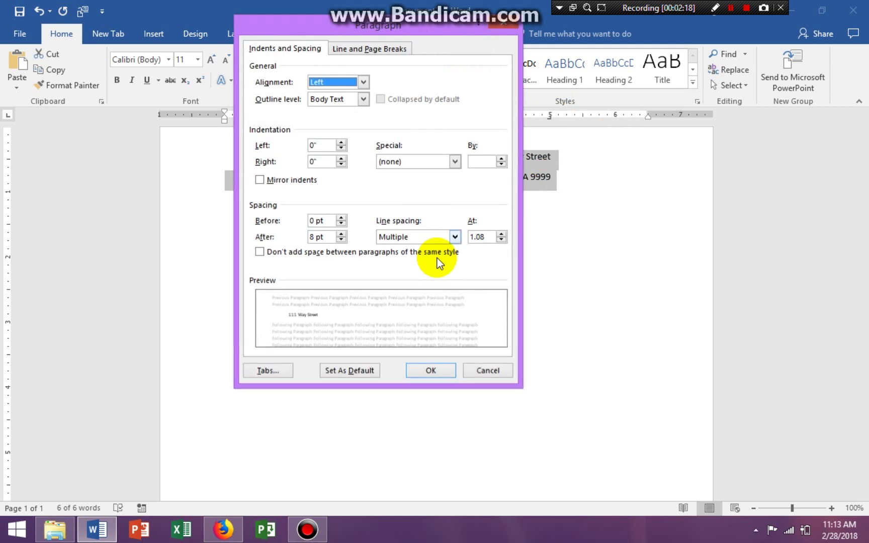
{"action": "left_click", "coordinate": [260, 252]}
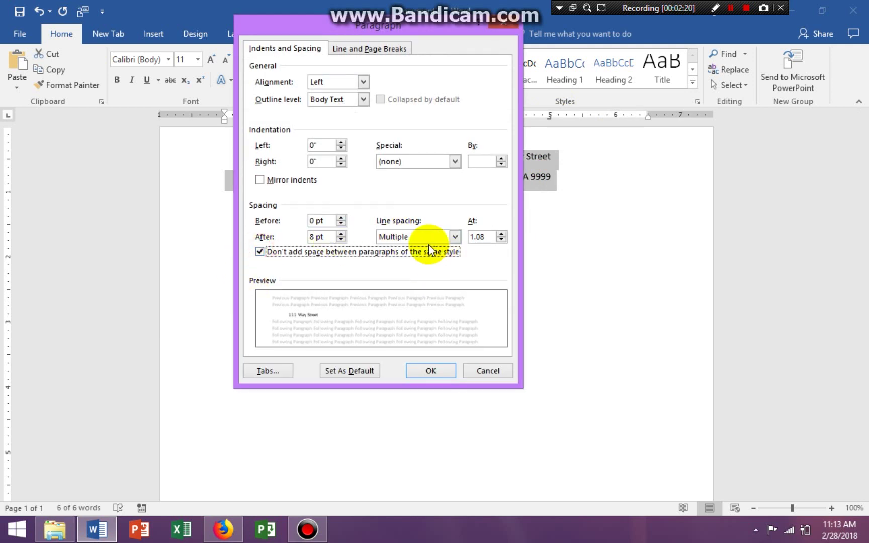
{"action": "left_click", "coordinate": [455, 237]}
{"action": "left_click", "coordinate": [408, 257]}
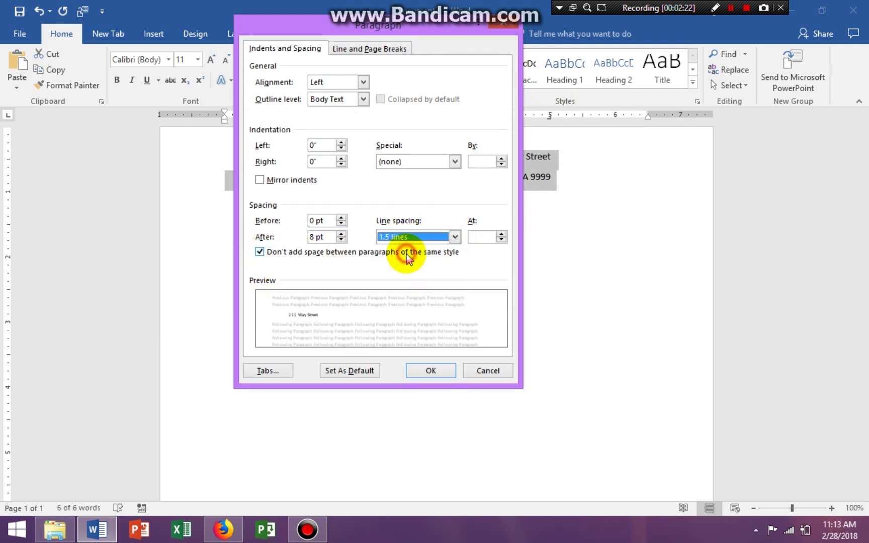
{"action": "left_click", "coordinate": [455, 237]}
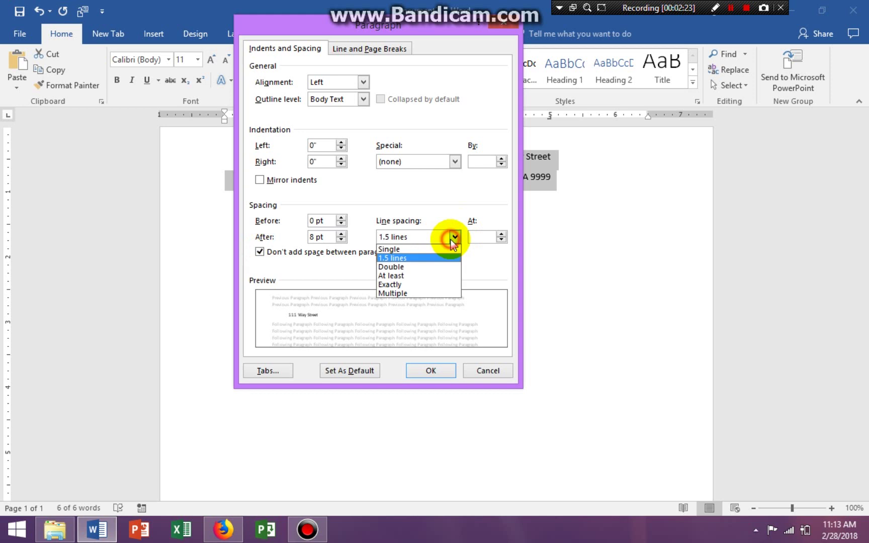
{"action": "left_click", "coordinate": [405, 248]}
{"action": "left_click", "coordinate": [431, 371]}
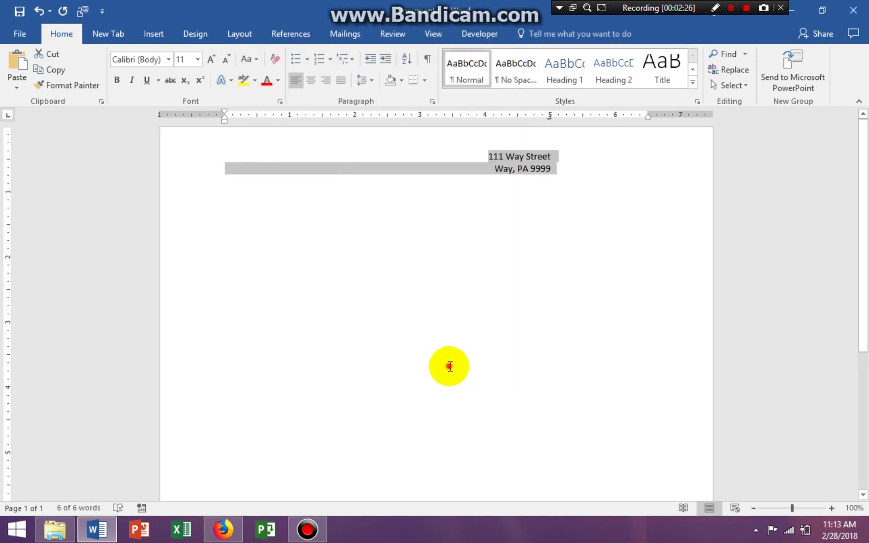
{"action": "left_click", "coordinate": [446, 363]}
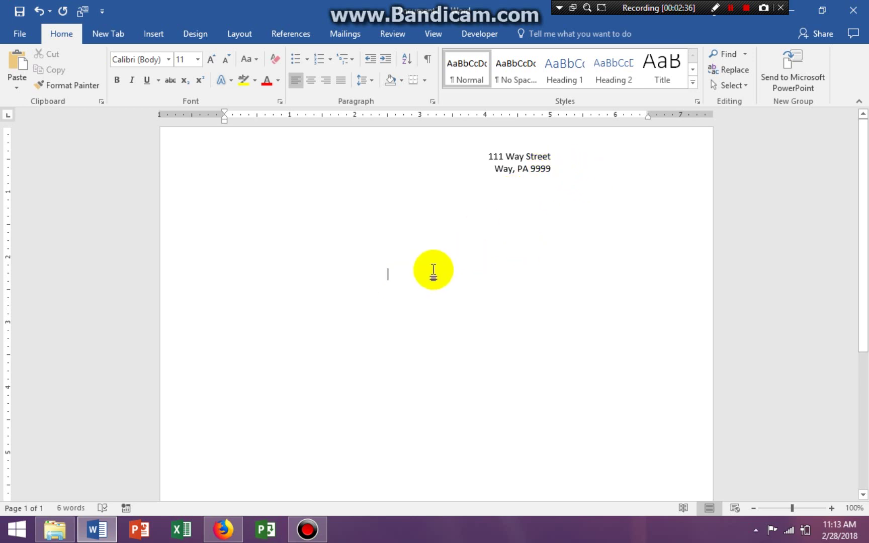
Add a new line below the address and remove its tabs so it starts at the margin
{"action": "left_click", "coordinate": [475, 150]}
{"action": "left_click", "coordinate": [486, 156]}
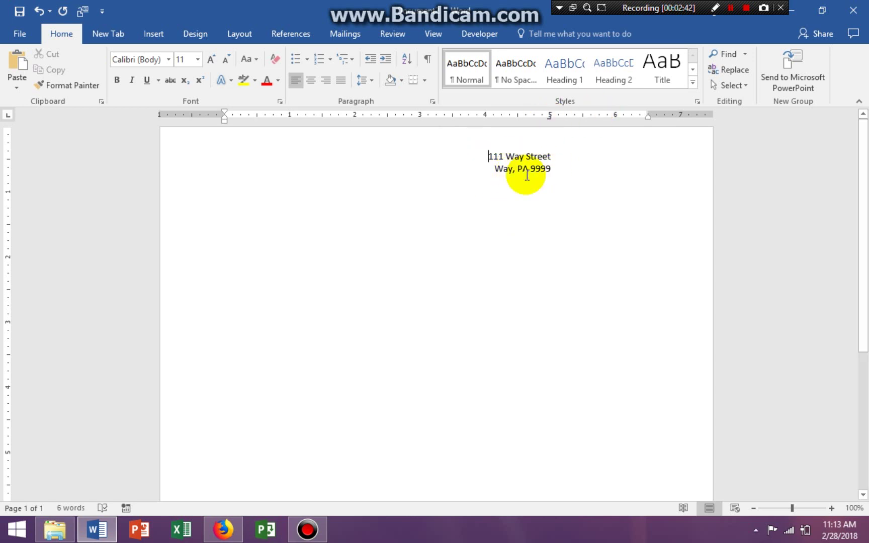
{"action": "left_click", "coordinate": [494, 170]}
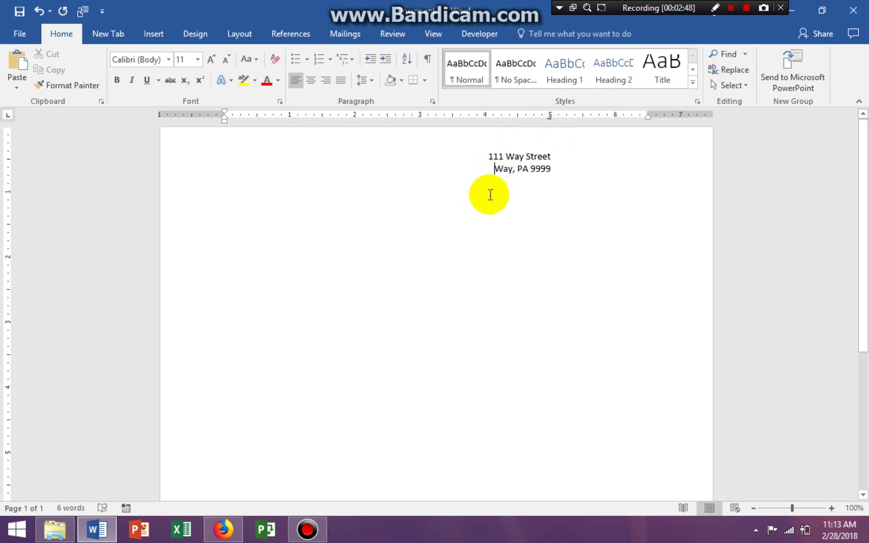
{"action": "key", "text": "Return"}
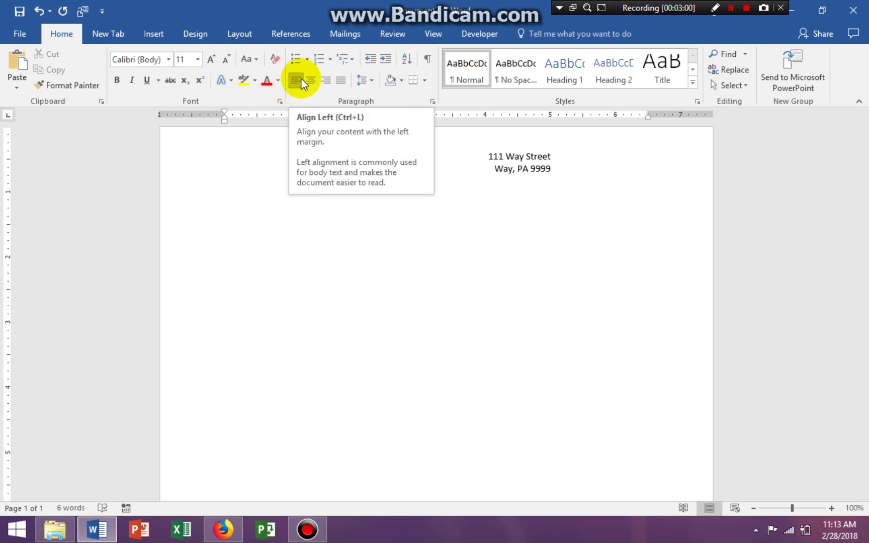
{"action": "key", "text": "BackSpace"}
{"action": "key", "text": "BackSpace"}
{"action": "key", "text": "BackSpace"}
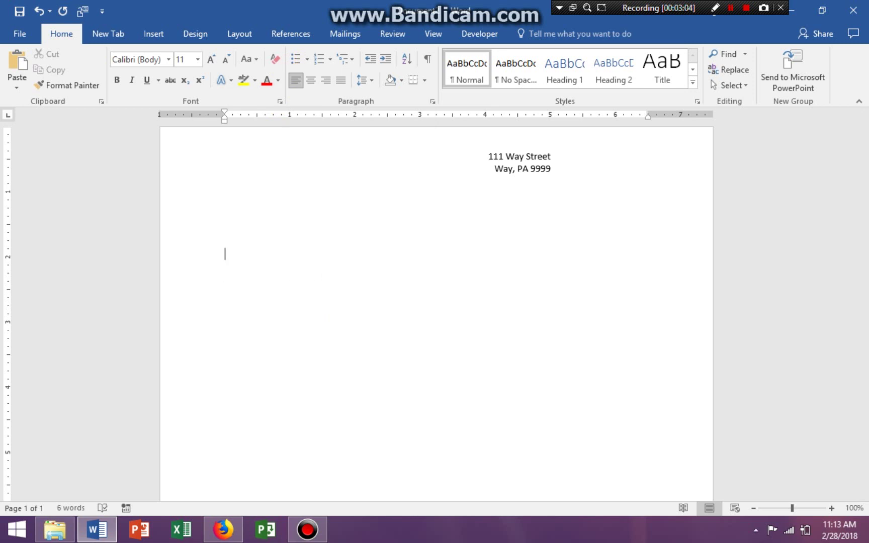
Insert sample paragraphs with =rand() and put the cursor before 'Video'
{"action": "type", "text": "=rand(0"}
{"action": "key", "text": "Return"}
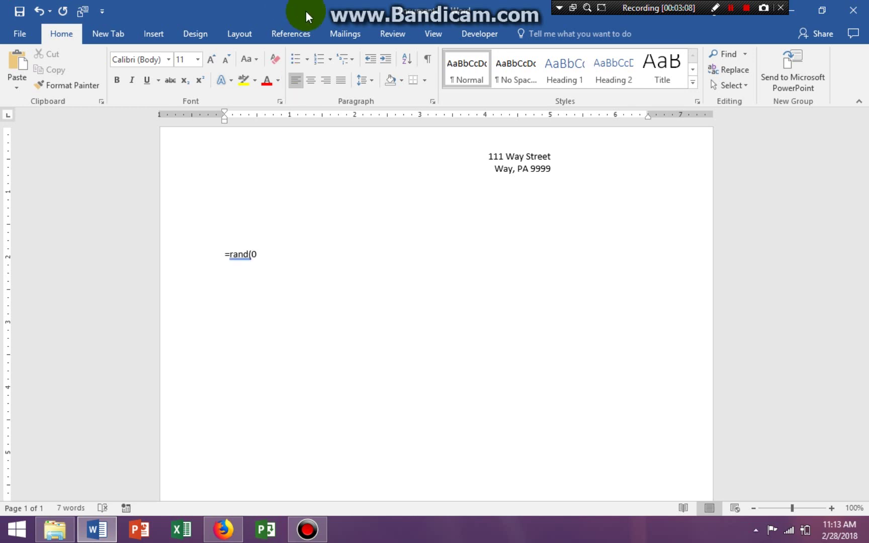
{"action": "left_click", "coordinate": [260, 255]}
{"action": "key", "text": "BackSpace"}
{"action": "type", "text": ")"}
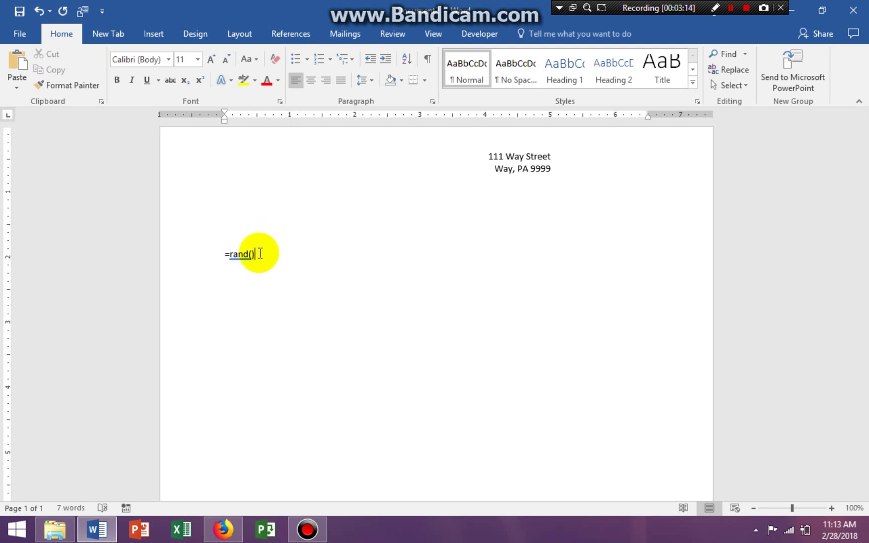
{"action": "key", "text": "Return"}
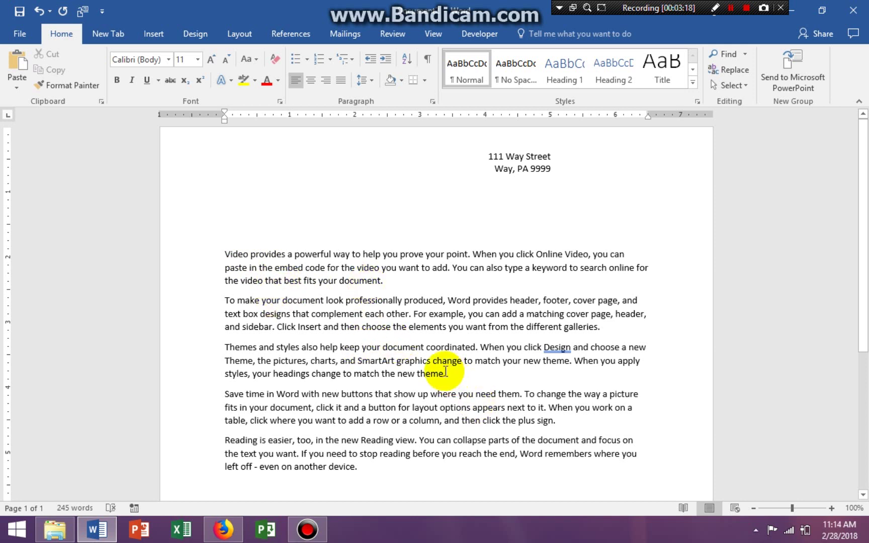
{"action": "left_click", "coordinate": [224, 255]}
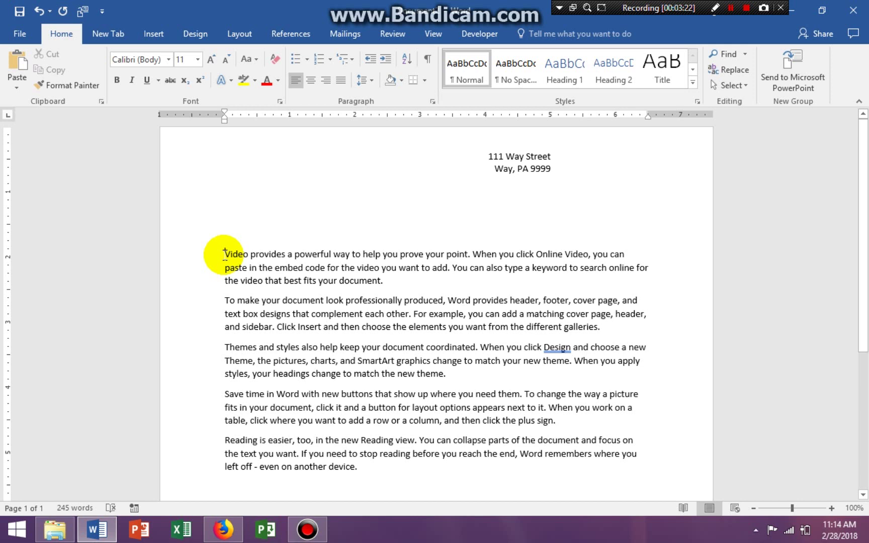
{"action": "double_click", "coordinate": [247, 255]}
{"action": "key", "text": "Left"}
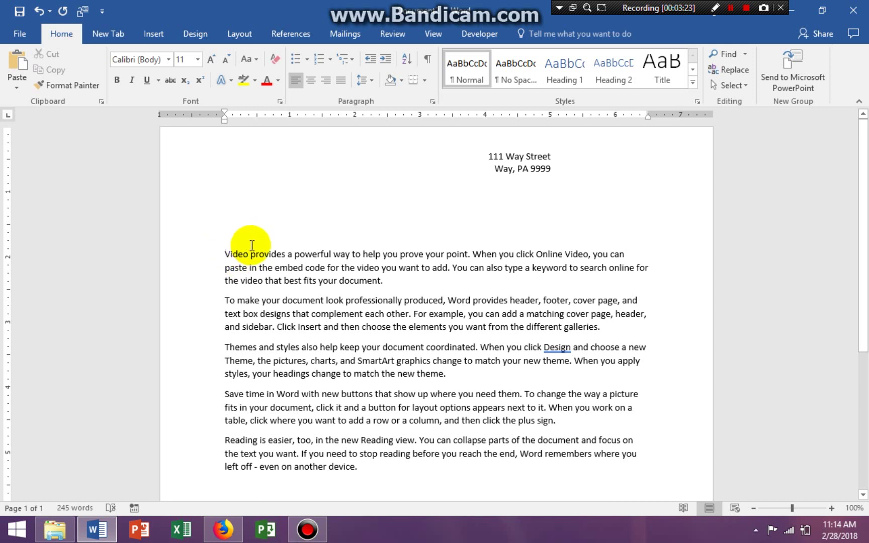
{"action": "right_click", "coordinate": [315, 232]}
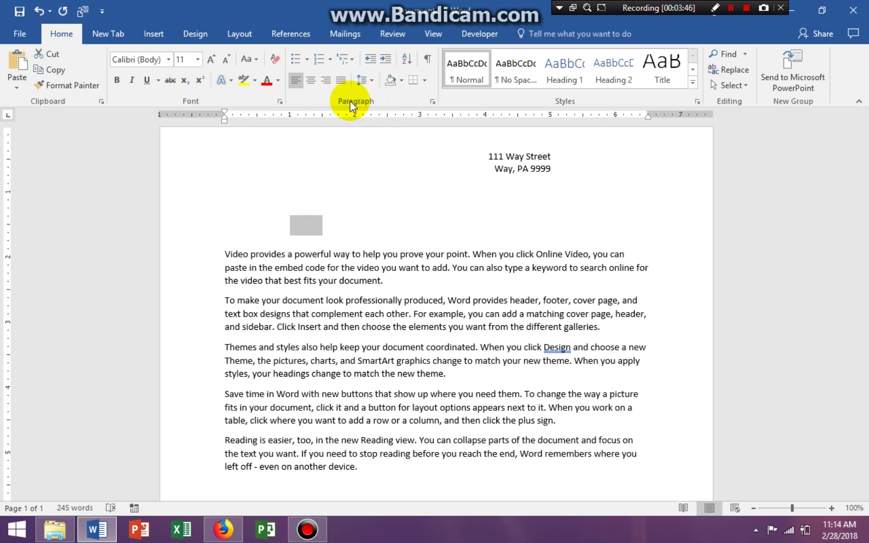
{"action": "left_click", "coordinate": [433, 103]}
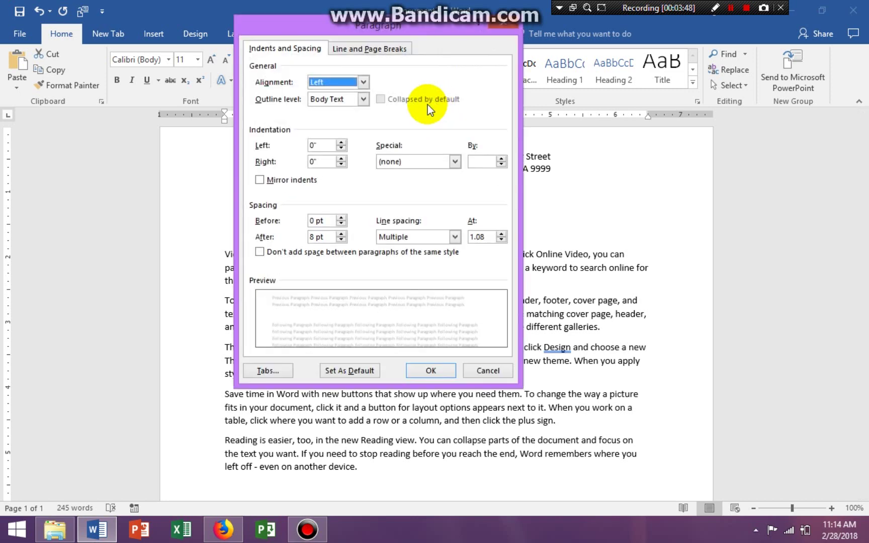
{"action": "left_click", "coordinate": [270, 371]}
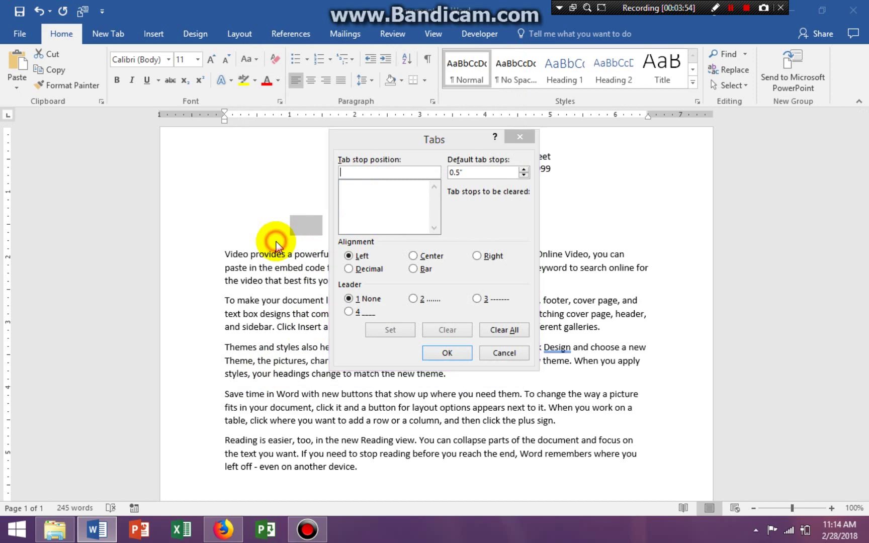
{"action": "left_click", "coordinate": [518, 353]}
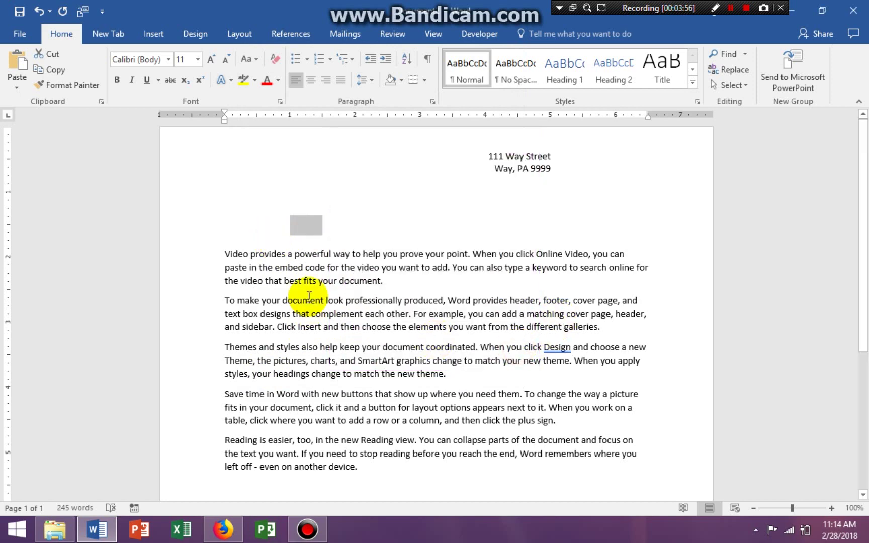
{"action": "left_click", "coordinate": [296, 230]}
{"action": "left_click", "coordinate": [199, 242]}
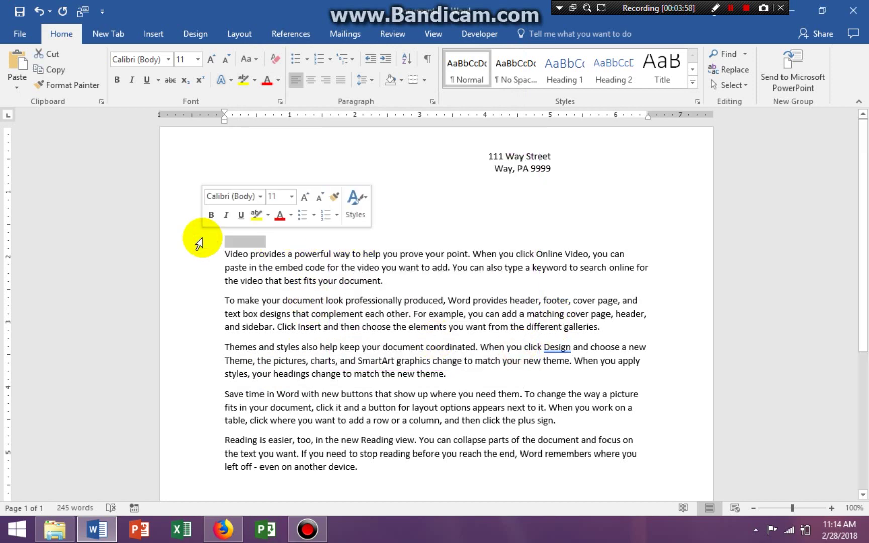
{"action": "left_click", "coordinate": [225, 253]}
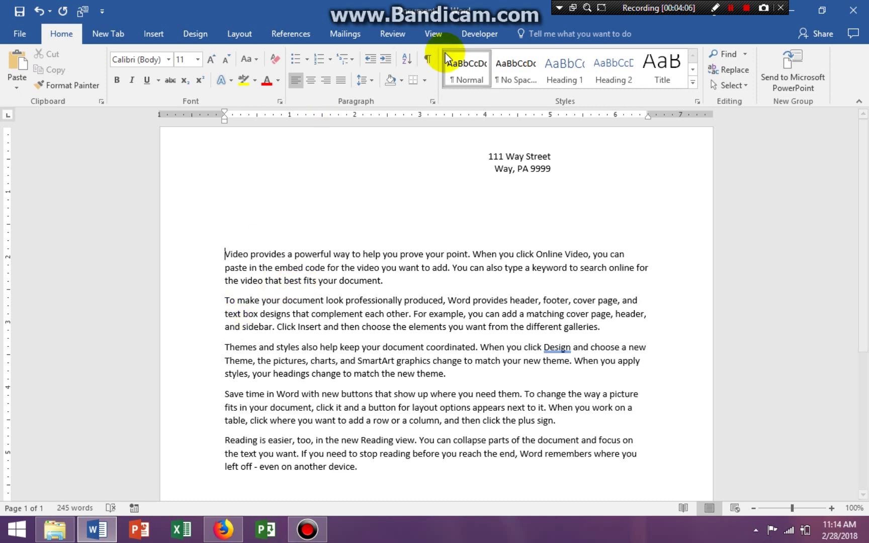
Add a 1.5-inch tab stop and tab-indent the first paragraph before 'Video'
{"action": "left_click", "coordinate": [433, 102]}
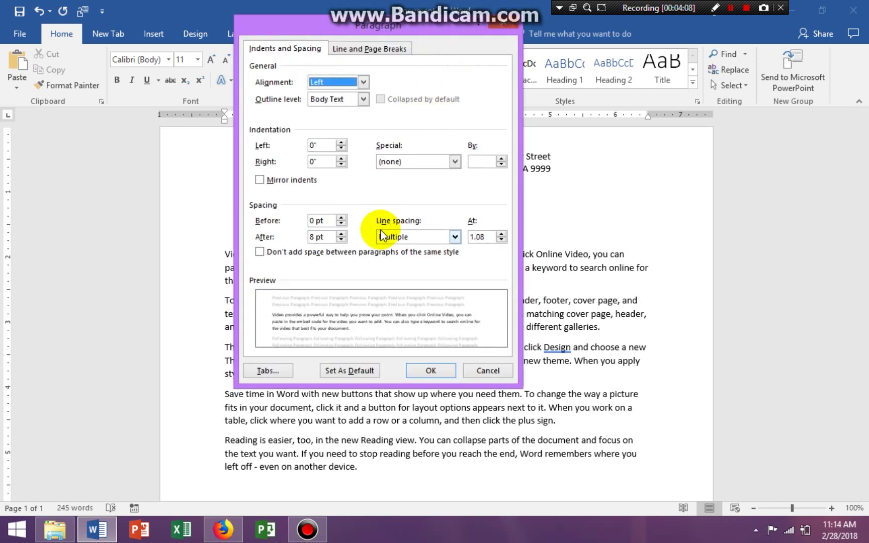
{"action": "left_click", "coordinate": [288, 371]}
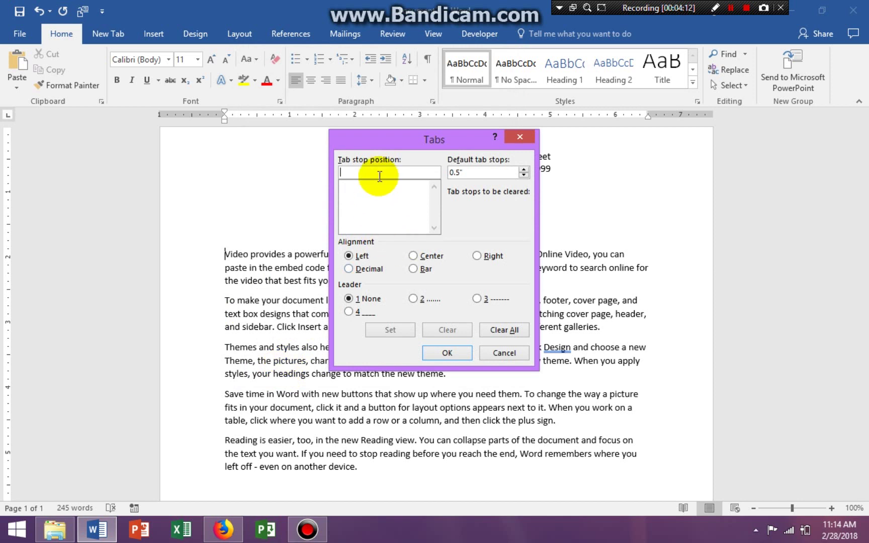
{"action": "type", "text": "1.5"}
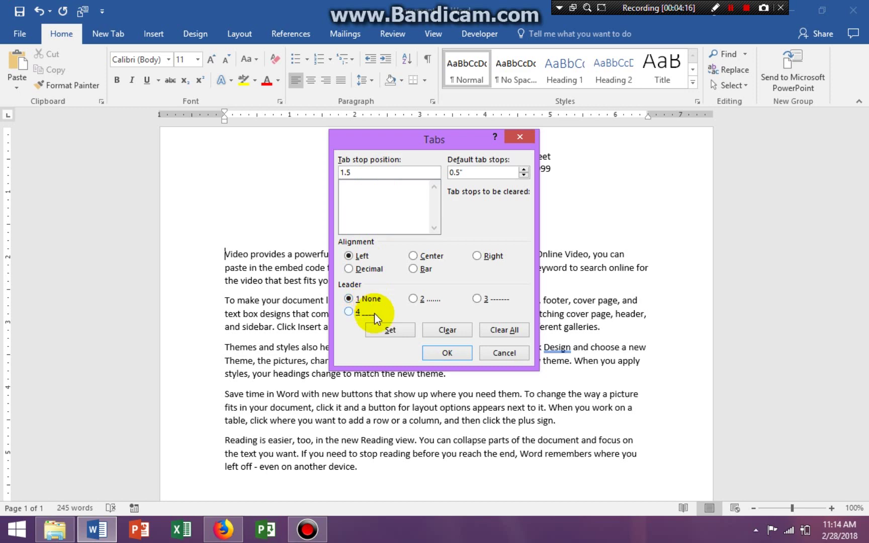
{"action": "left_click", "coordinate": [390, 330]}
{"action": "left_click", "coordinate": [441, 354]}
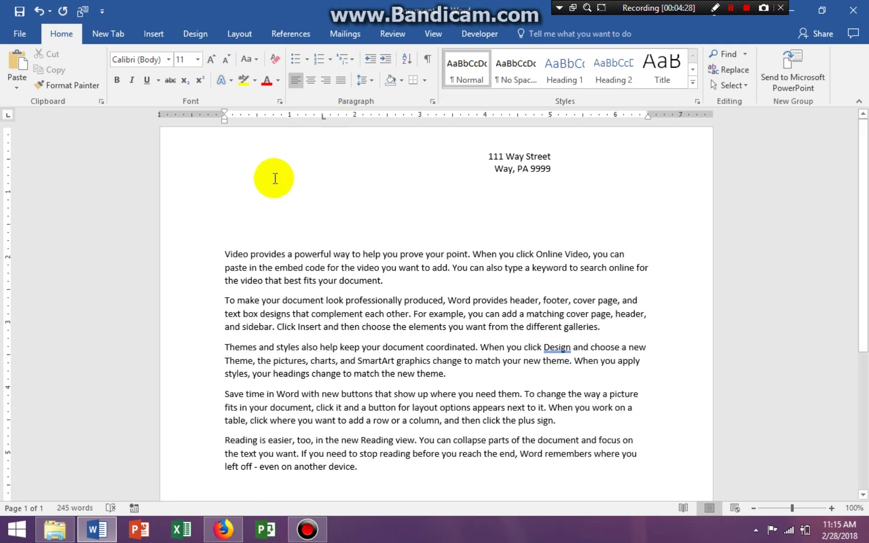
{"action": "key", "text": "Tab"}
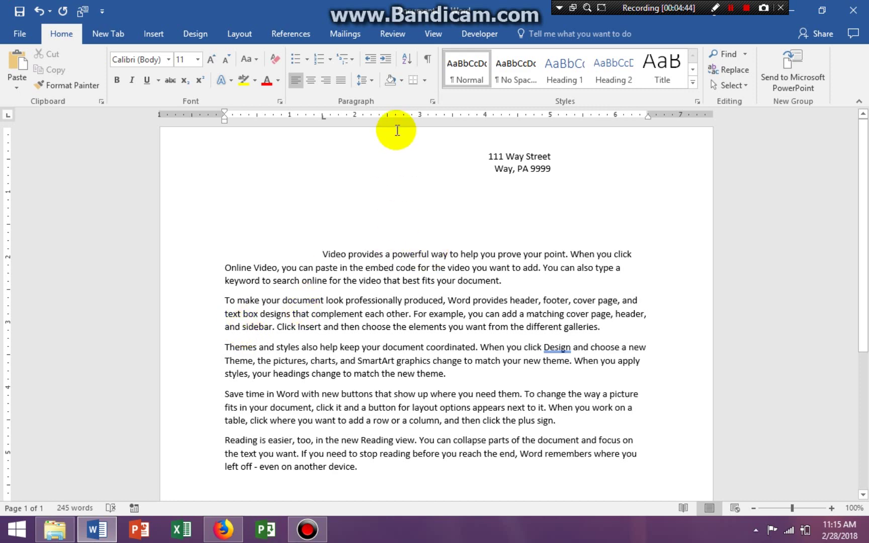
Clear all tab stops from the first paragraph
{"action": "left_click", "coordinate": [433, 102]}
{"action": "left_click", "coordinate": [267, 371]}
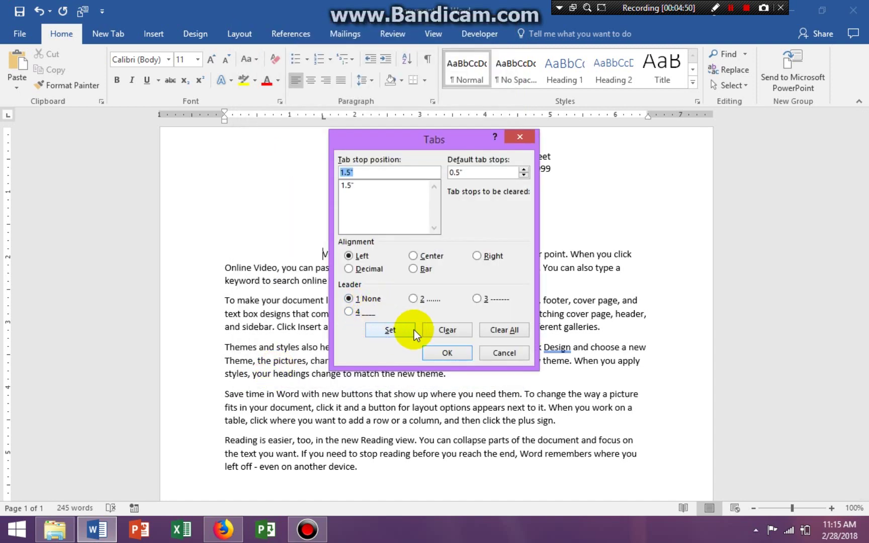
{"action": "left_click", "coordinate": [504, 330]}
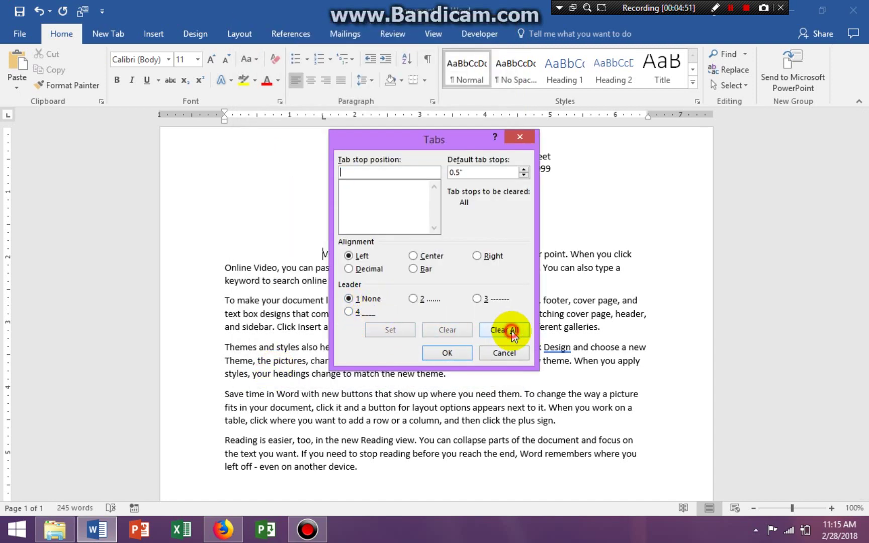
{"action": "left_click", "coordinate": [442, 354]}
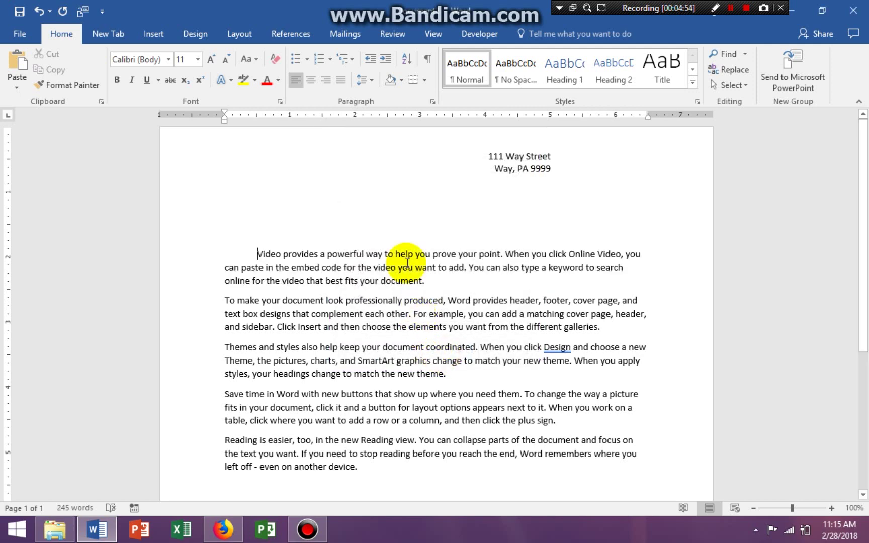
Clear all tab stops from the '111 Way Street' and 'Way, PA 9999' lines
{"action": "left_click", "coordinate": [489, 157]}
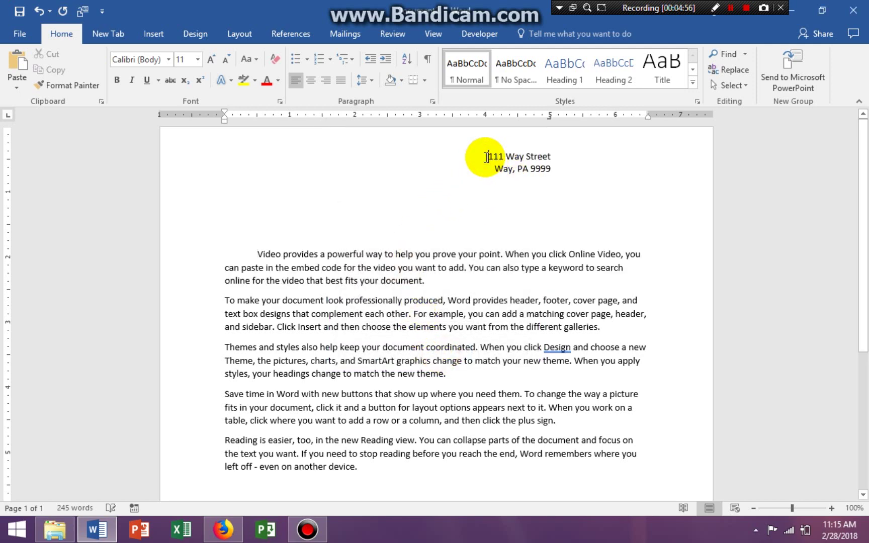
{"action": "left_click", "coordinate": [433, 102]}
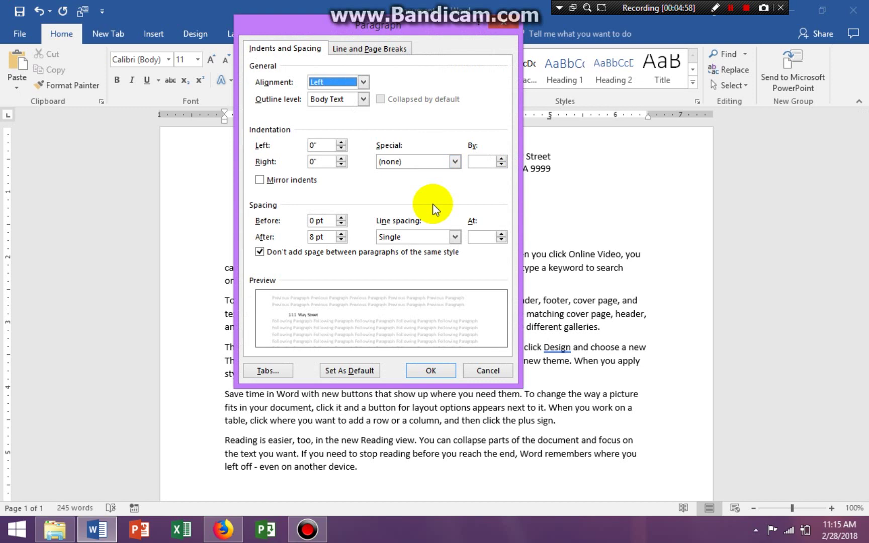
{"action": "left_click", "coordinate": [278, 369]}
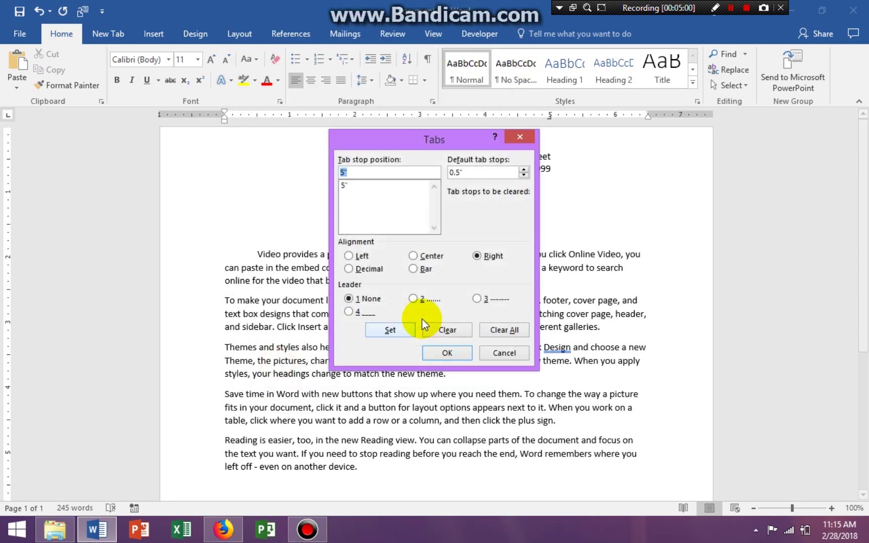
{"action": "left_click", "coordinate": [512, 328]}
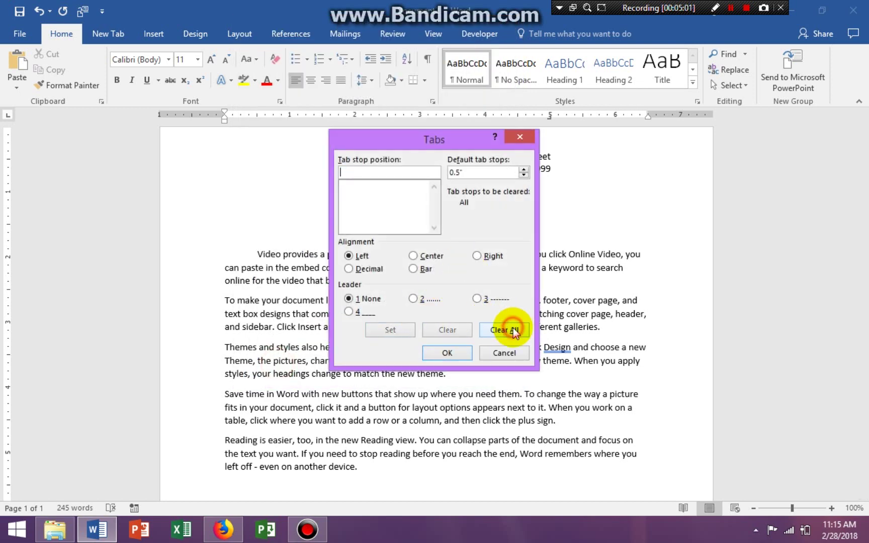
{"action": "left_click", "coordinate": [443, 355]}
{"action": "left_click", "coordinate": [494, 168]}
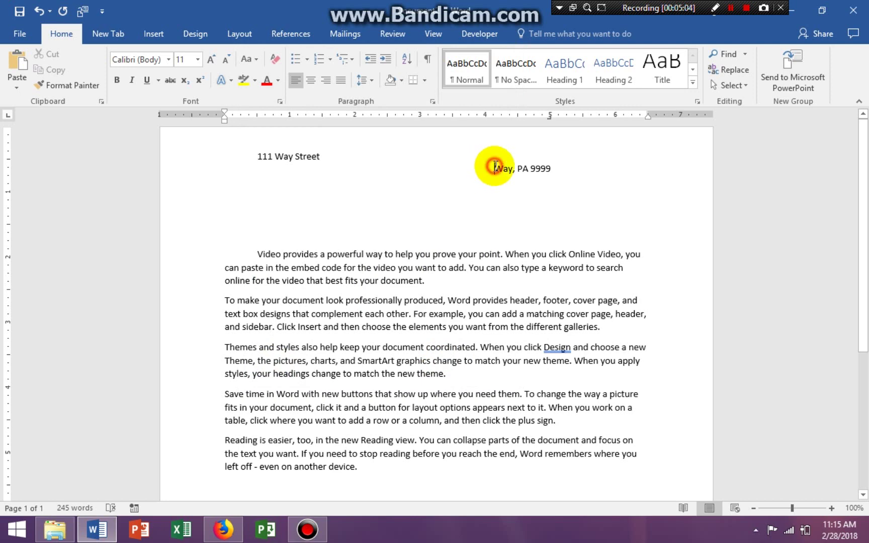
{"action": "left_click", "coordinate": [431, 102]}
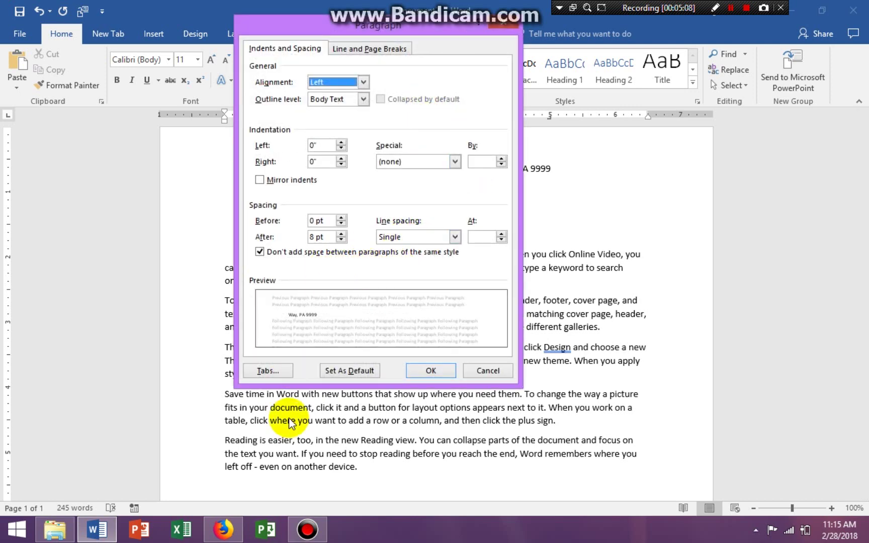
{"action": "left_click", "coordinate": [278, 372]}
{"action": "left_click", "coordinate": [504, 329]}
{"action": "left_click", "coordinate": [448, 353]}
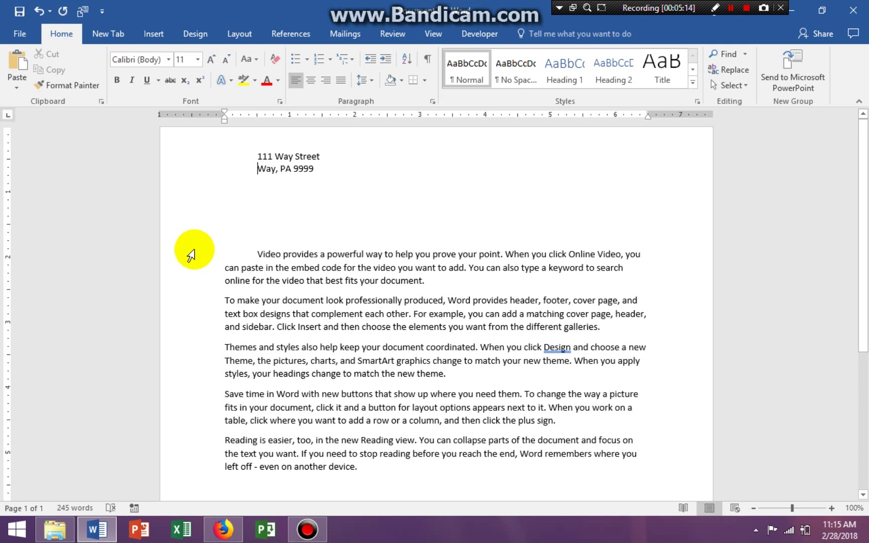
Delete the first body paragraph's leading tab, then place the cursor before '111 Way Street'
{"action": "left_click", "coordinate": [258, 254]}
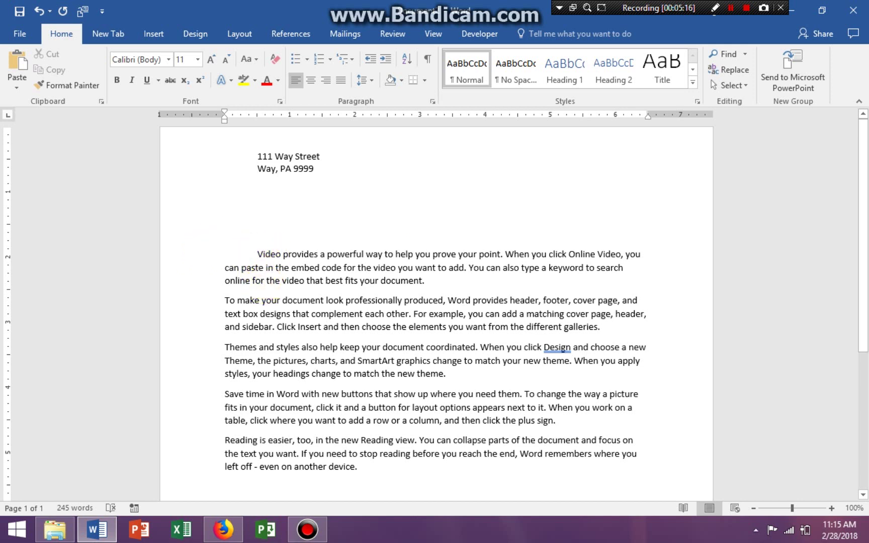
{"action": "key", "text": "BackSpace"}
{"action": "left_click", "coordinate": [334, 199]}
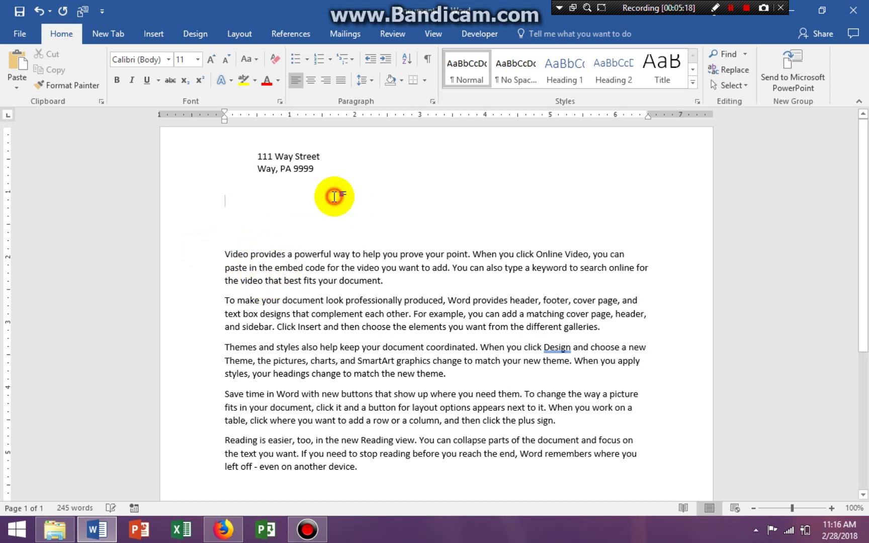
{"action": "left_click_drag", "start_coordinate": [254, 160], "coordinate": [328, 172]}
{"action": "left_click", "coordinate": [256, 155]}
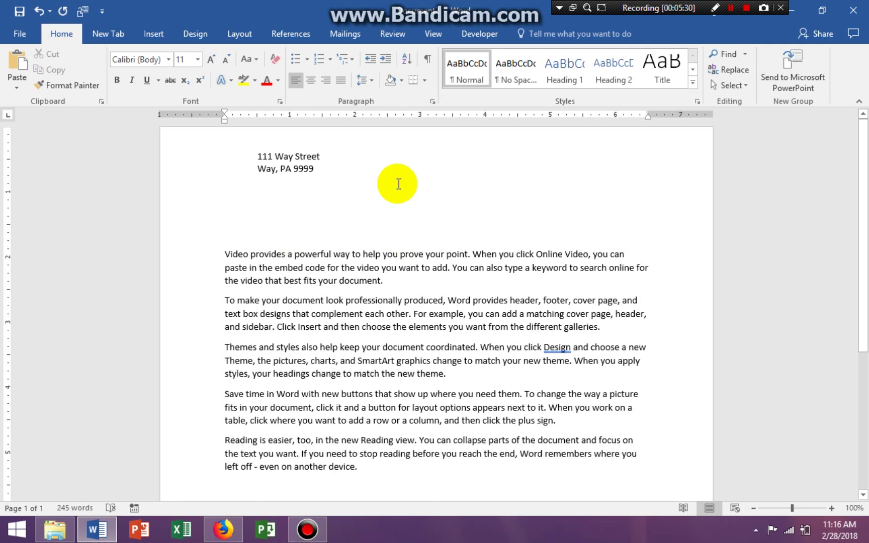
Give the '111 Way Street' line a centre tab stop at 3.5 inches
{"action": "left_click", "coordinate": [433, 100]}
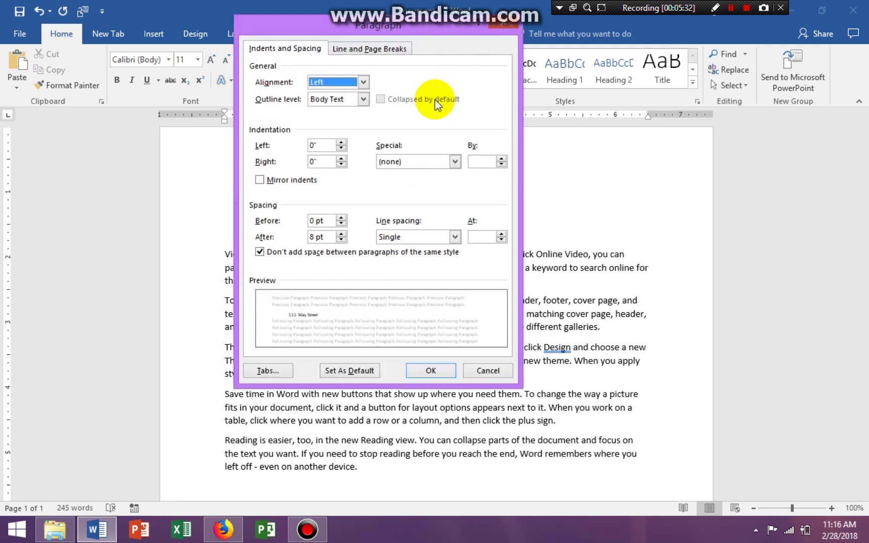
{"action": "left_click", "coordinate": [280, 372]}
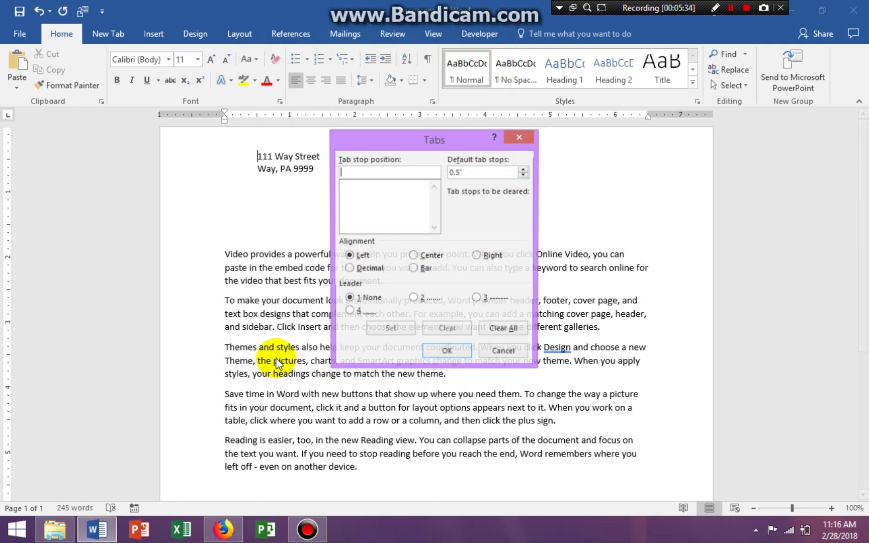
{"action": "left_click_drag", "start_coordinate": [401, 138], "coordinate": [399, 170]}
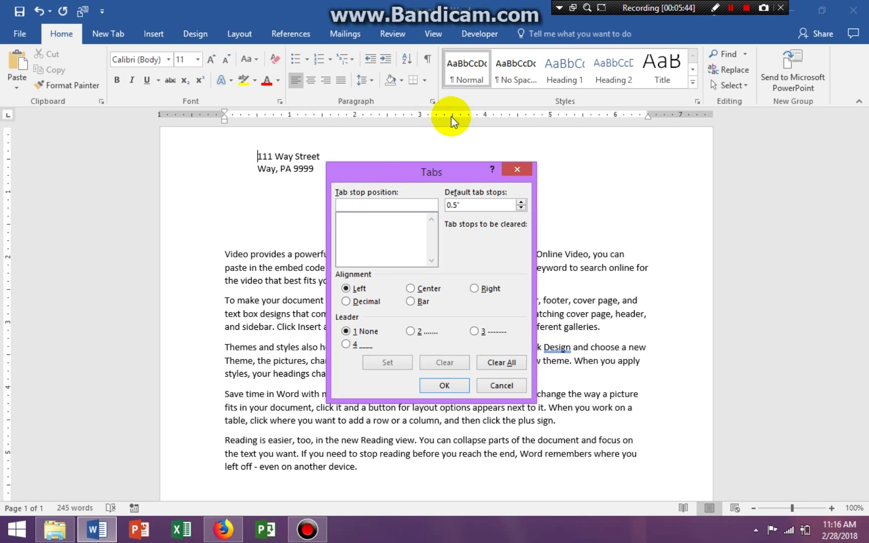
{"action": "left_click", "coordinate": [382, 194]}
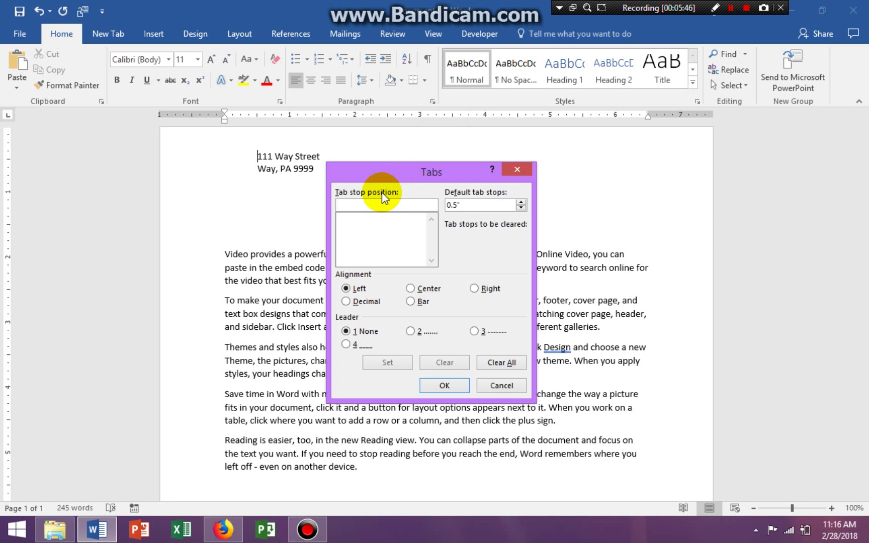
{"action": "type", "text": "3.5"}
{"action": "left_click", "coordinate": [410, 287]}
{"action": "left_click", "coordinate": [373, 363]}
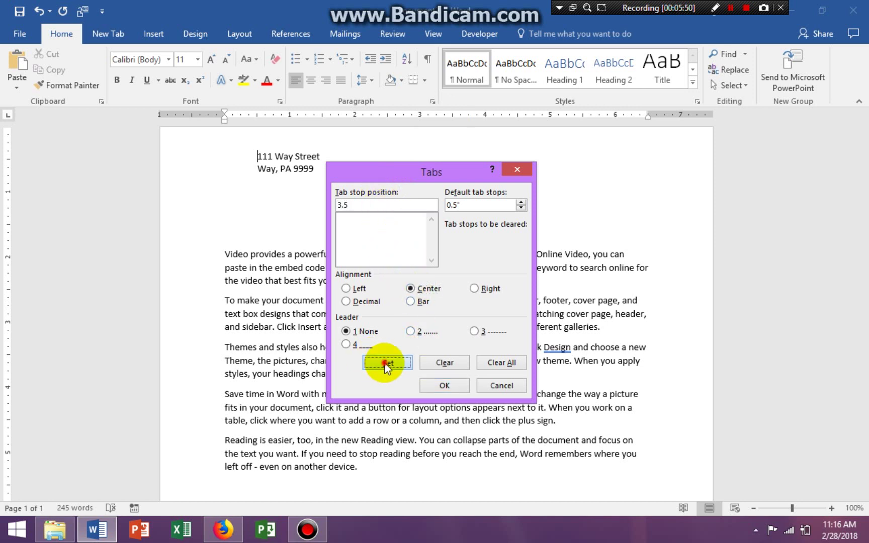
{"action": "left_click", "coordinate": [454, 387]}
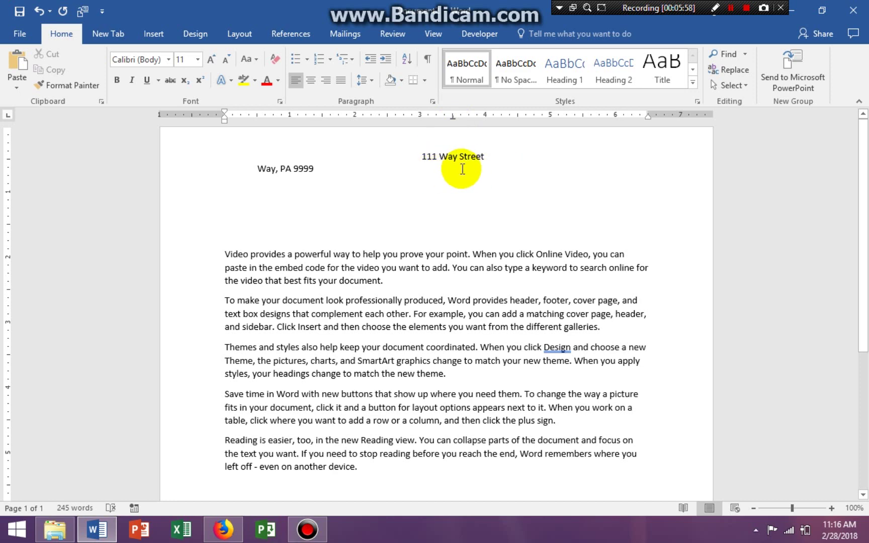
Add the same 3.5-inch centre tab stop to the 'Way, PA 9999' line
{"action": "left_click", "coordinate": [257, 168]}
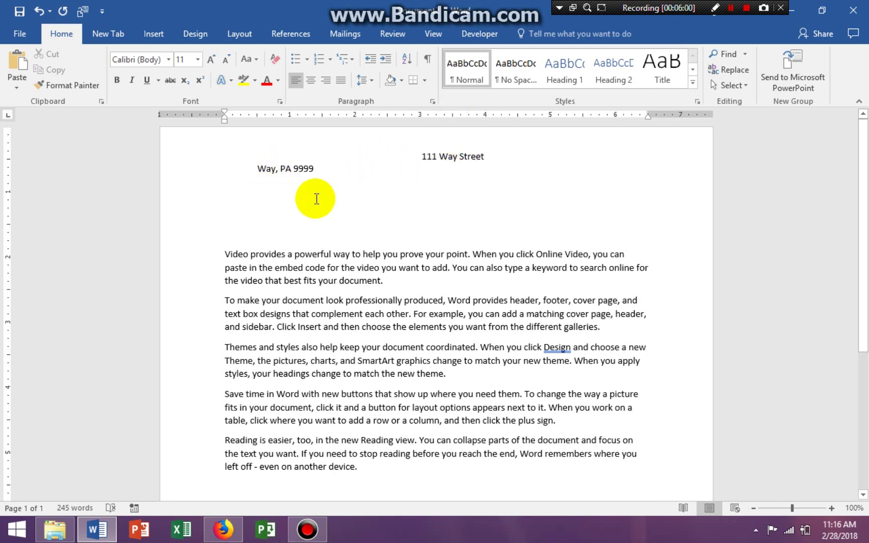
{"action": "left_click", "coordinate": [433, 103]}
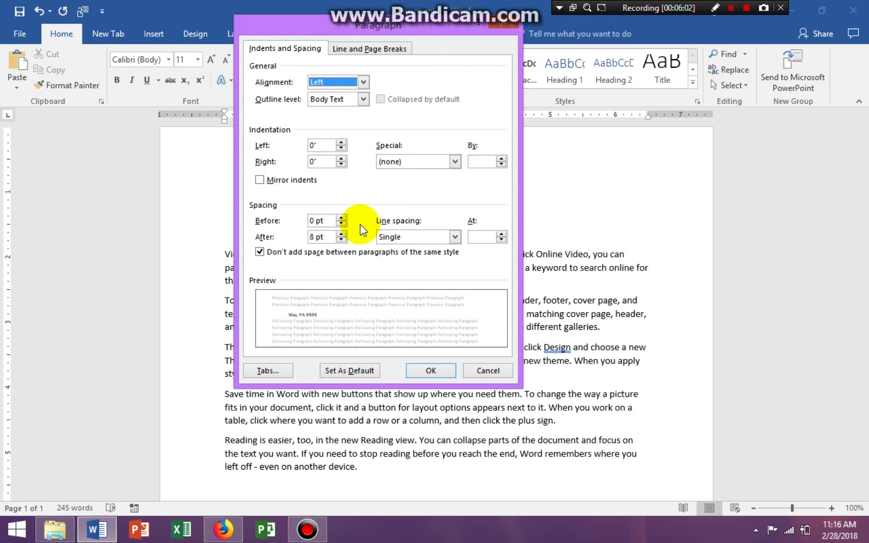
{"action": "left_click", "coordinate": [276, 369]}
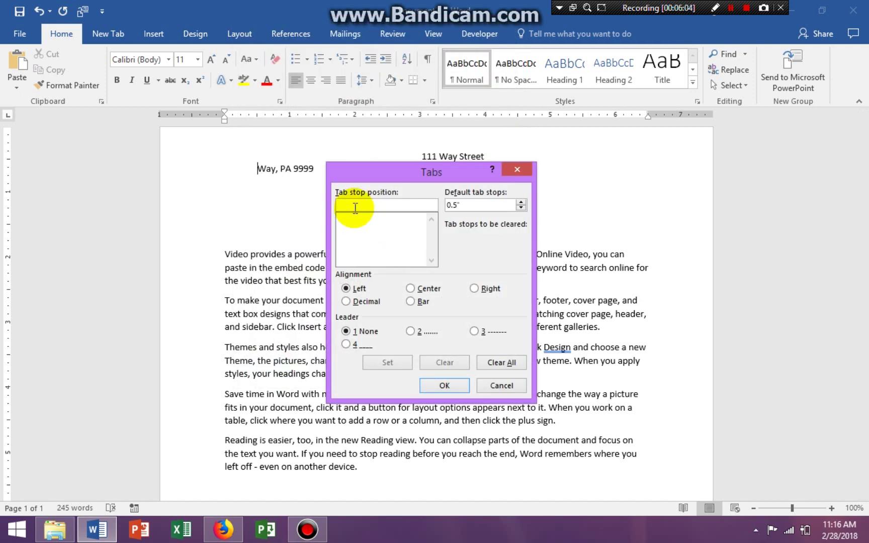
{"action": "type", "text": "3.5"}
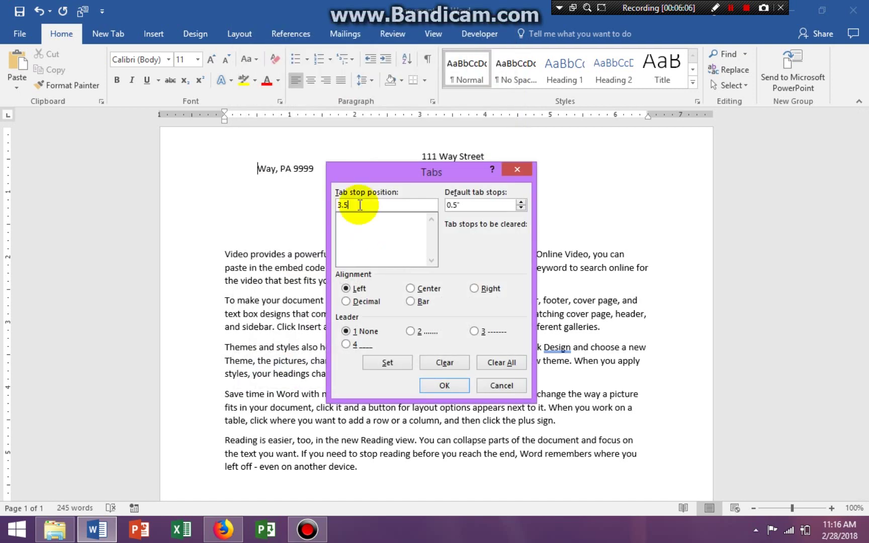
{"action": "left_click", "coordinate": [413, 289]}
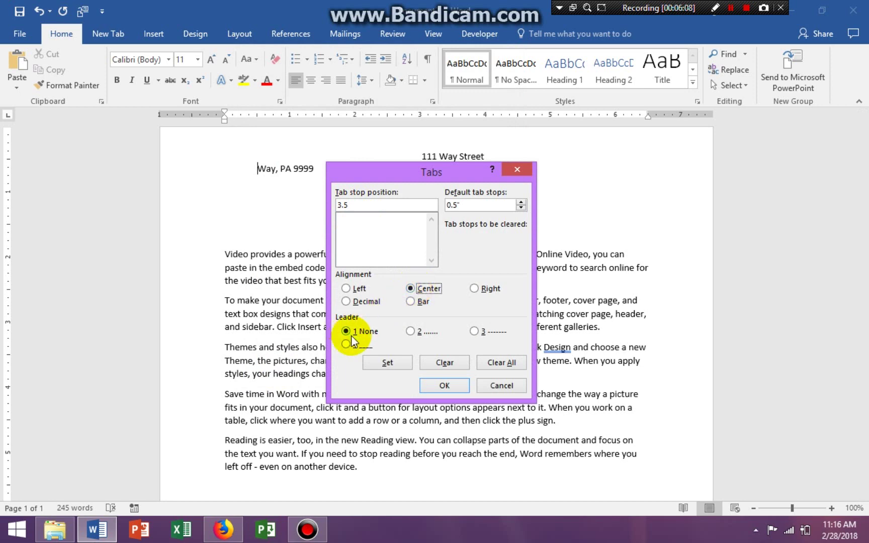
{"action": "left_click", "coordinate": [387, 362]}
{"action": "left_click", "coordinate": [444, 385]}
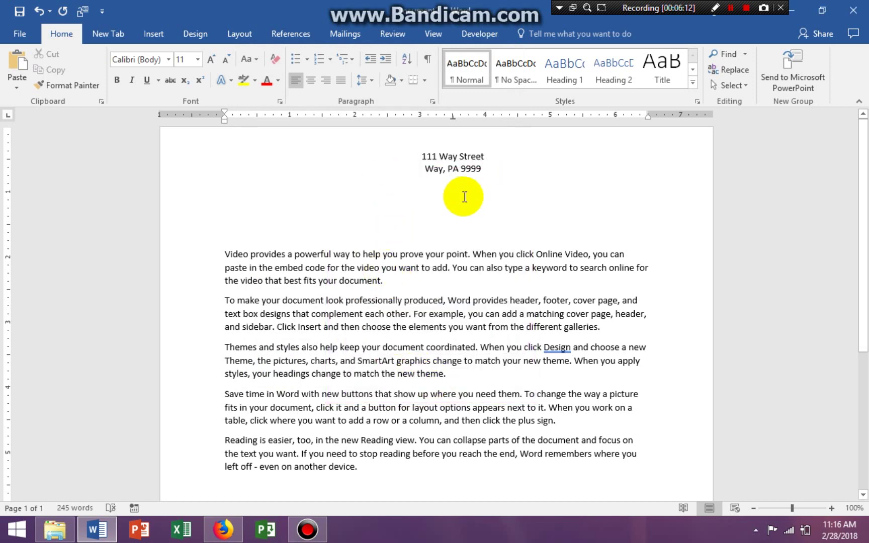
Type the sender's full name after 'Way, PA 9999' on the same line
{"action": "left_click", "coordinate": [532, 163]}
{"action": "left_click", "coordinate": [532, 162]}
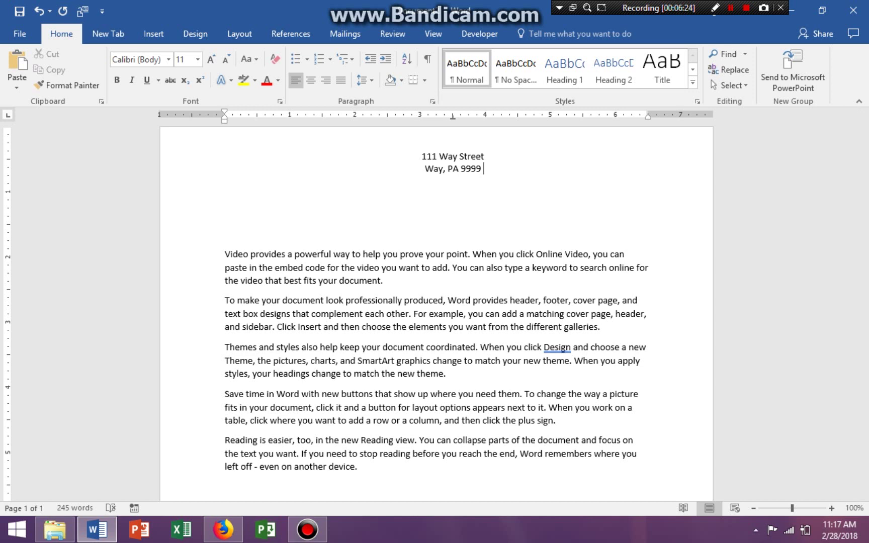
{"action": "type", "text": "Denise "}
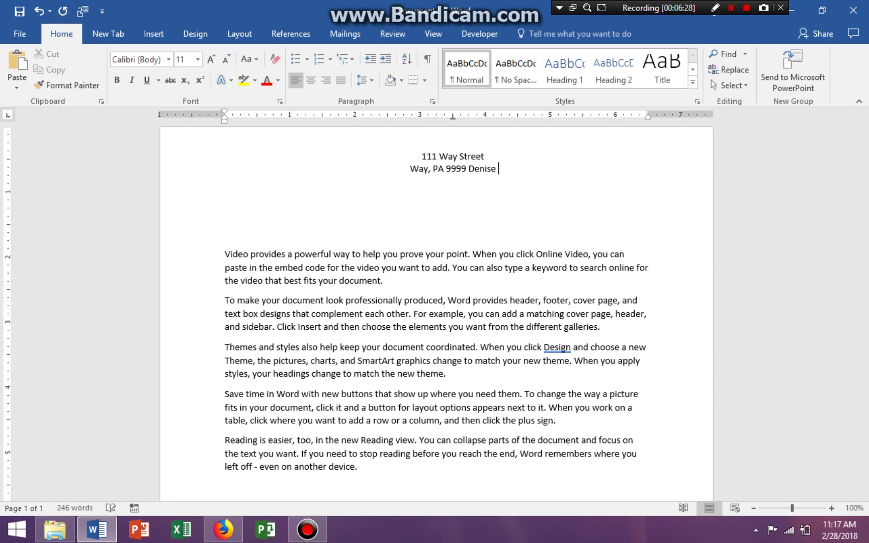
{"action": "type", "text": "Sc"}
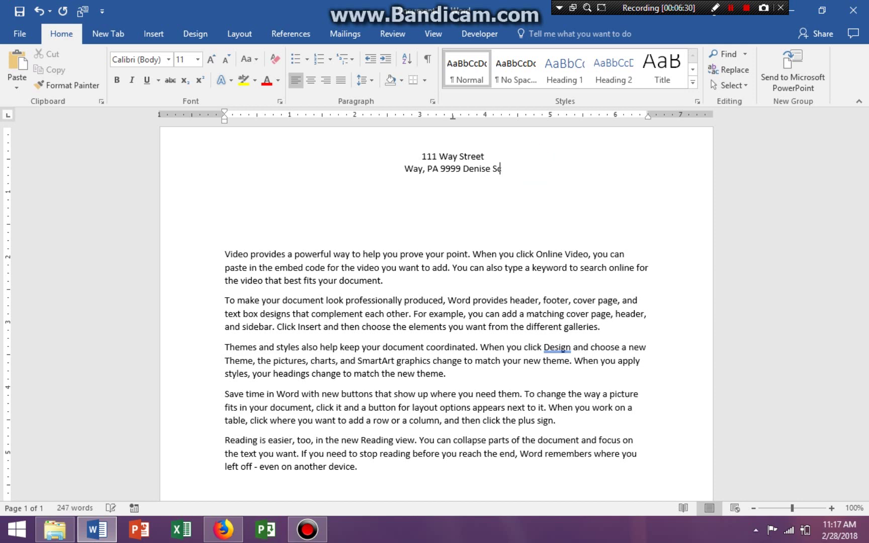
{"action": "type", "text": "ott Mathi"}
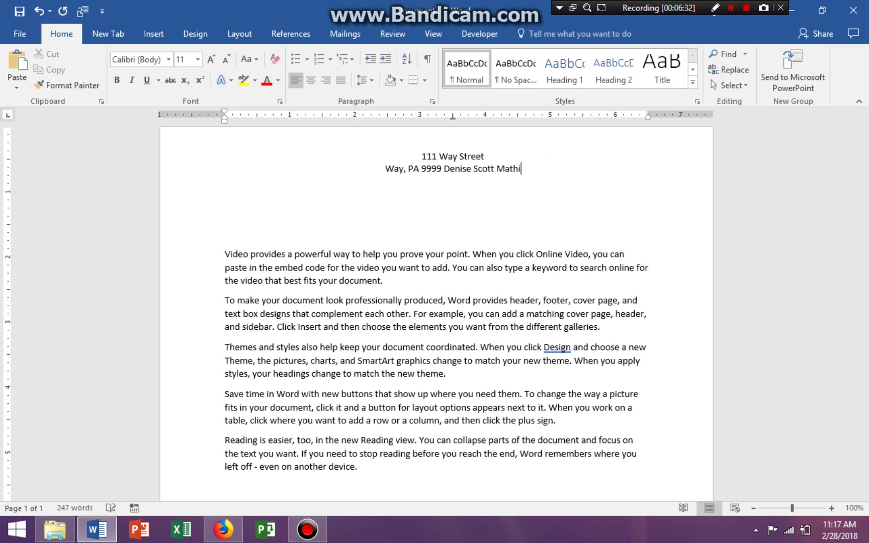
{"action": "type", "text": "s Ferry"}
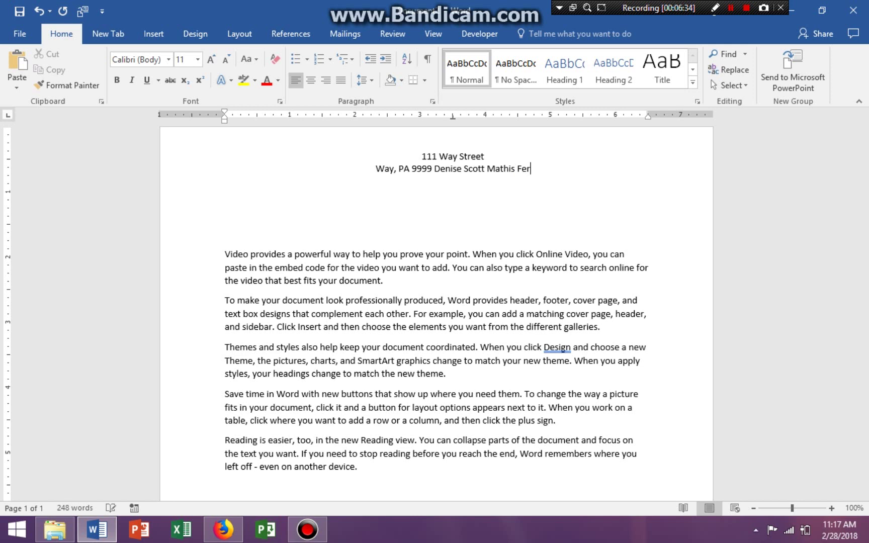
{"action": "left_click", "coordinate": [431, 169]}
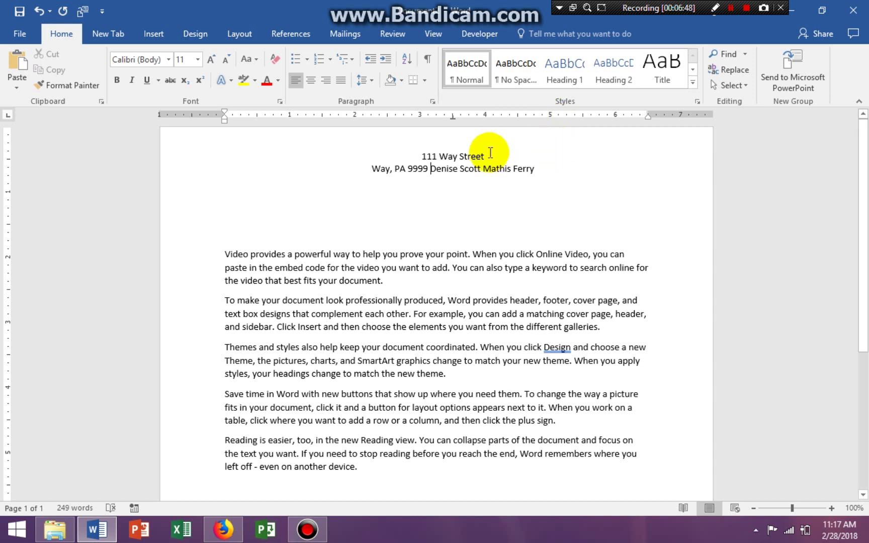
Add a left-aligned 5" tab stop to the second address line, keeping its 3.5" centre stop
{"action": "left_click", "coordinate": [430, 167]}
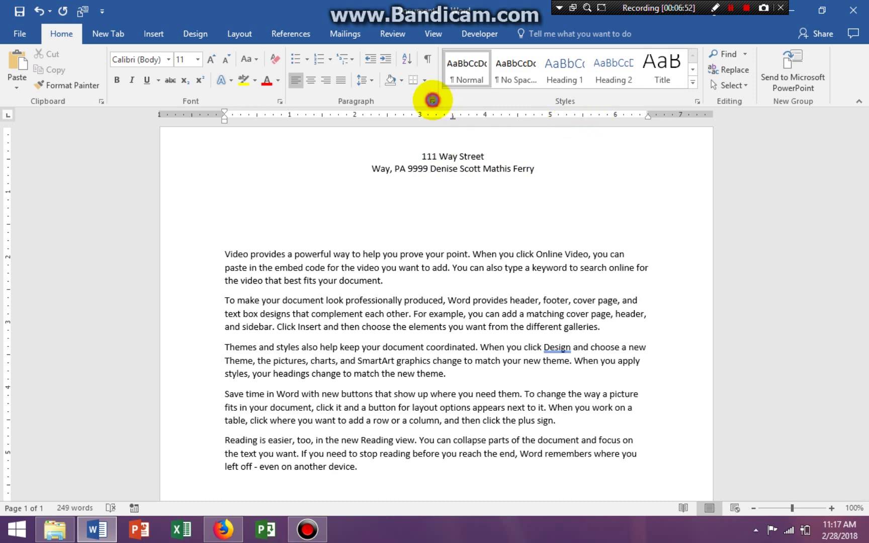
{"action": "left_click", "coordinate": [432, 101]}
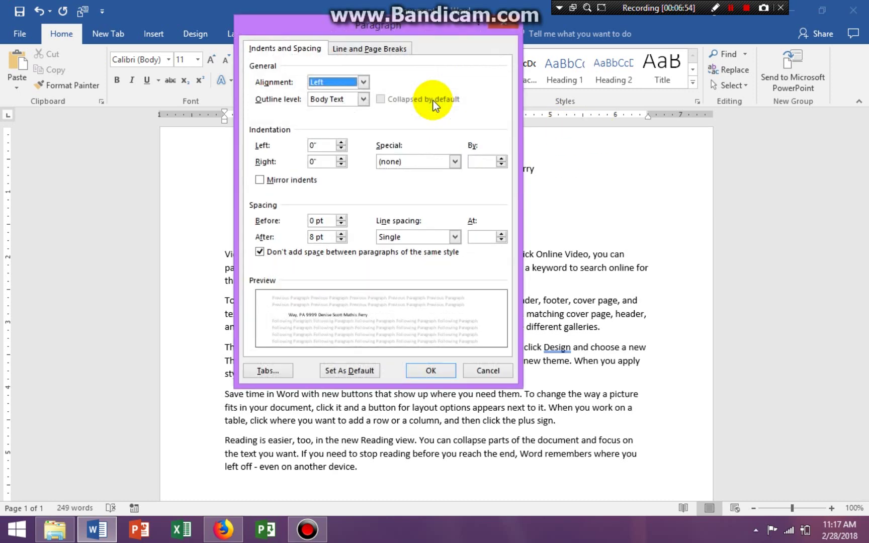
{"action": "left_click", "coordinate": [277, 371]}
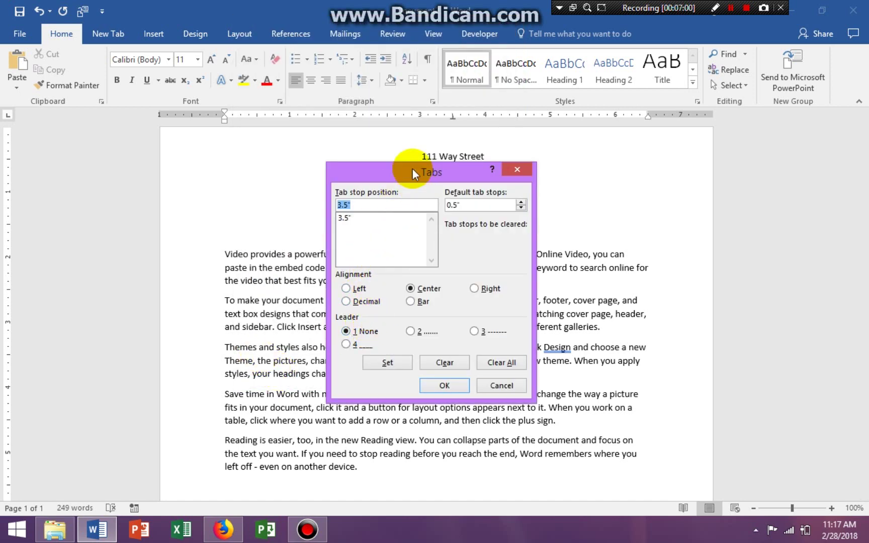
{"action": "left_click_drag", "start_coordinate": [412, 174], "coordinate": [430, 222]}
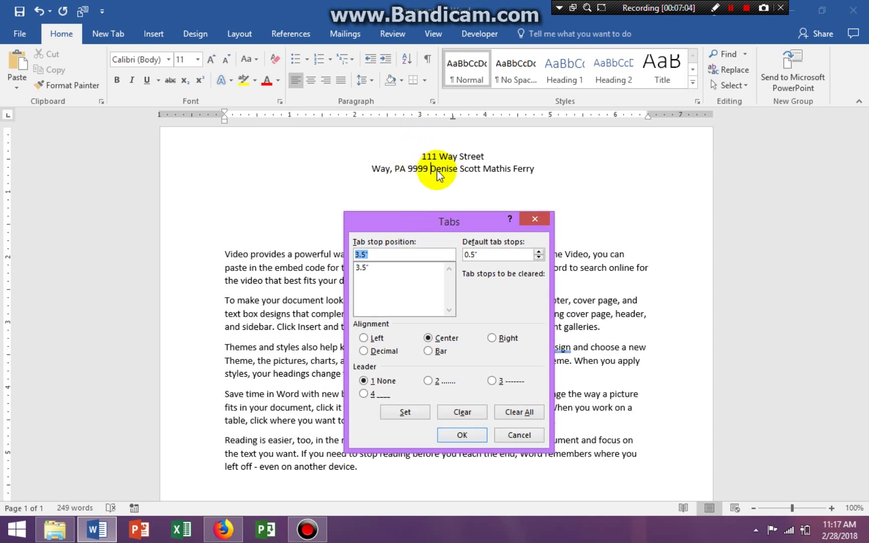
{"action": "type", "text": "5"}
{"action": "left_click", "coordinate": [364, 338]}
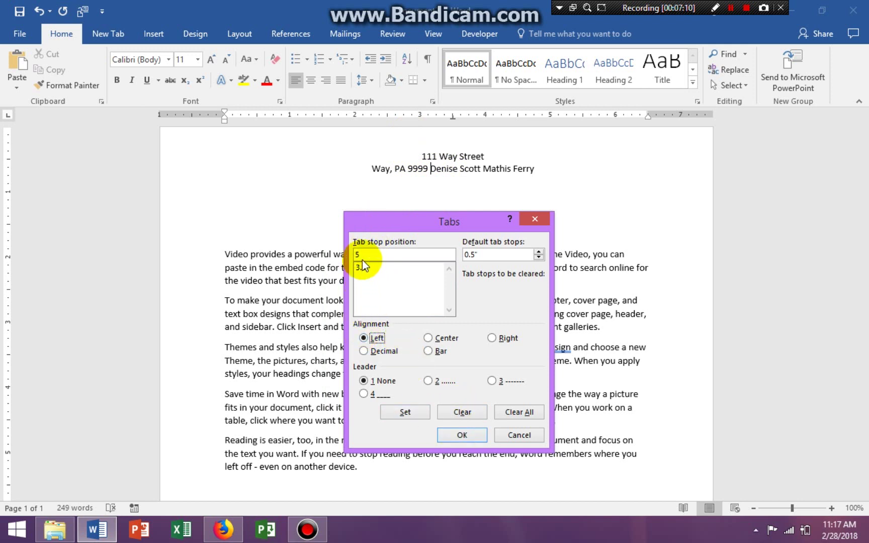
{"action": "left_click", "coordinate": [412, 413]}
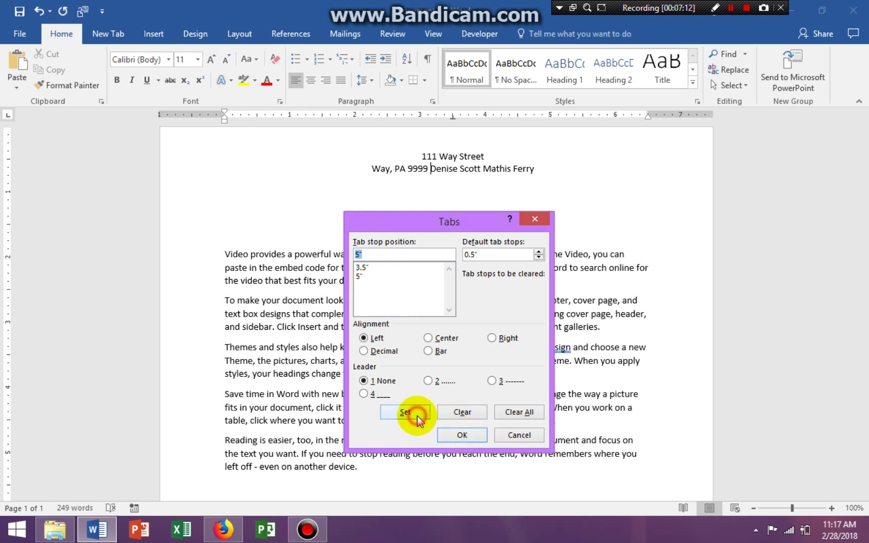
{"action": "left_click", "coordinate": [476, 436]}
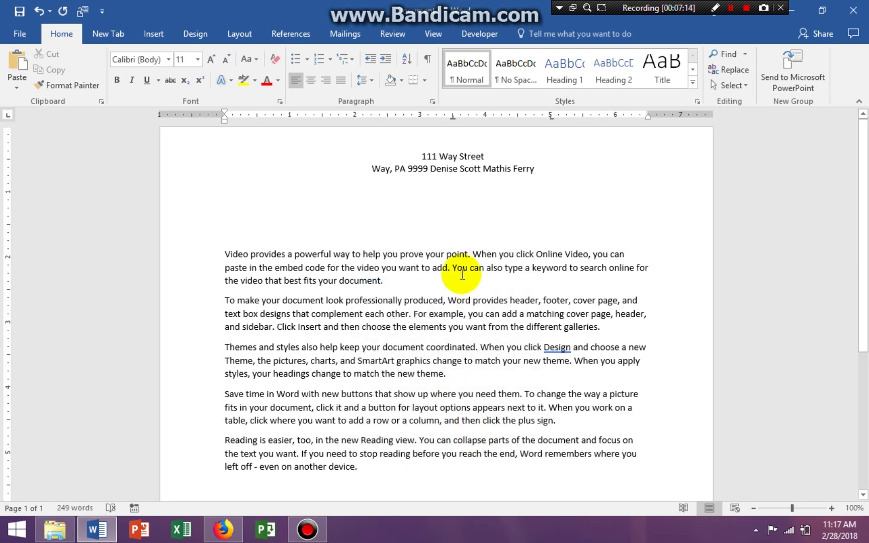
Tab the name out to the 5" stop, widen the right indent, and add blank lines above the body
{"action": "key", "text": "Tab"}
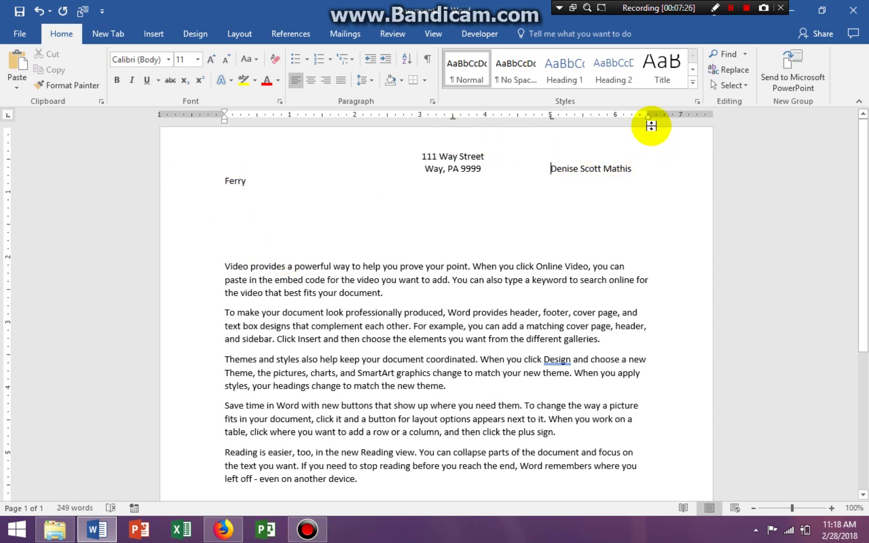
{"action": "left_click_drag", "start_coordinate": [649, 117], "coordinate": [661, 116]}
{"action": "left_click", "coordinate": [650, 243]}
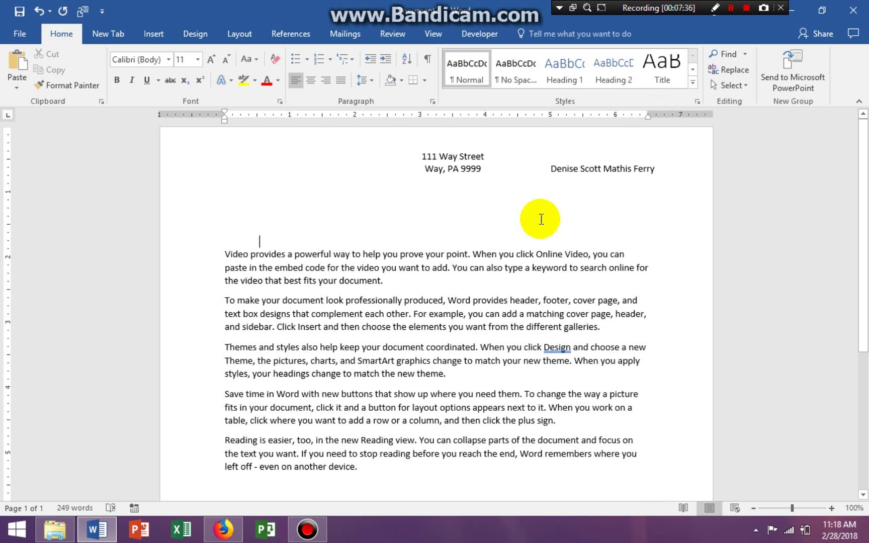
{"action": "key", "text": "Return"}
{"action": "key", "text": "Return"}
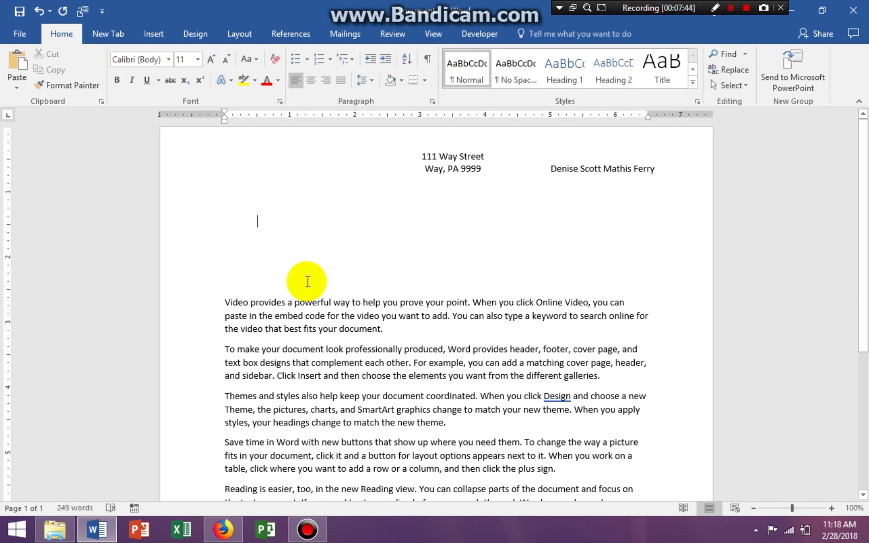
Set a 1.5" decimal tab stop with no leader on the blank line above the body
{"action": "left_click", "coordinate": [431, 102]}
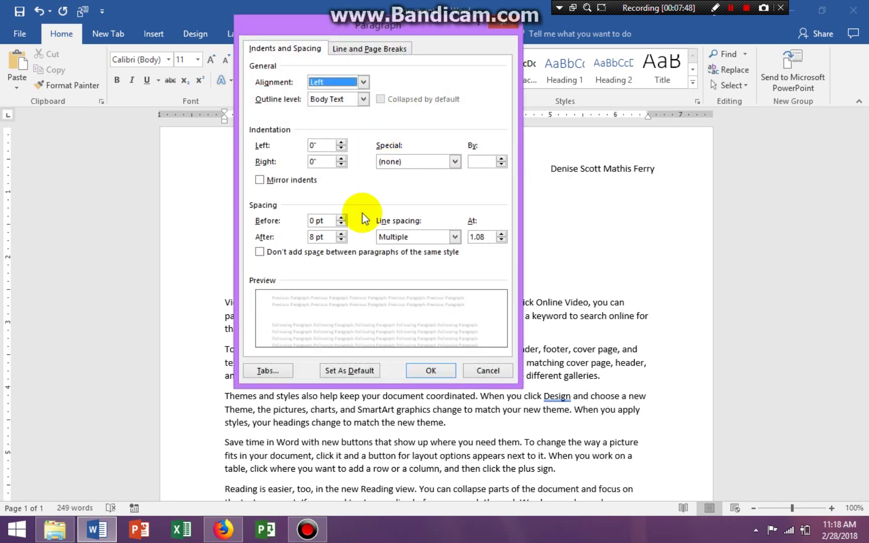
{"action": "left_click", "coordinate": [262, 366]}
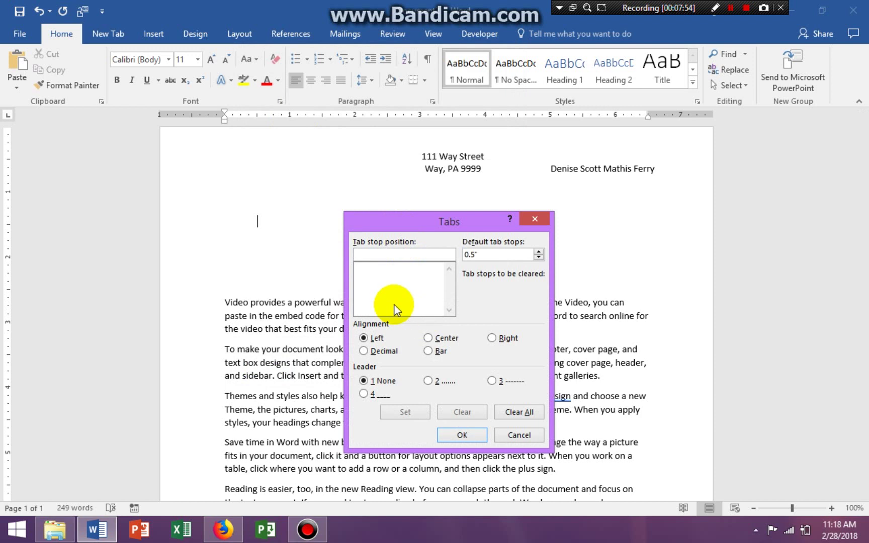
{"action": "type", "text": "1.5"}
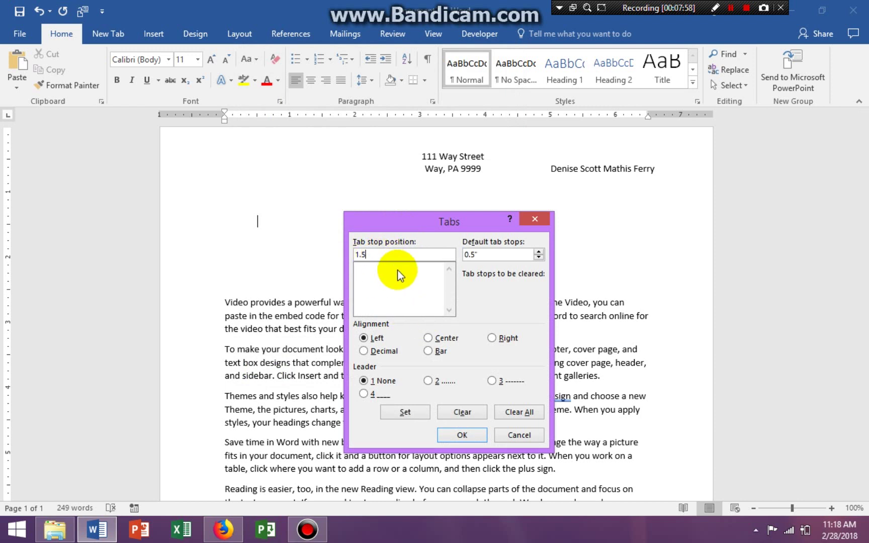
{"action": "left_click", "coordinate": [366, 351]}
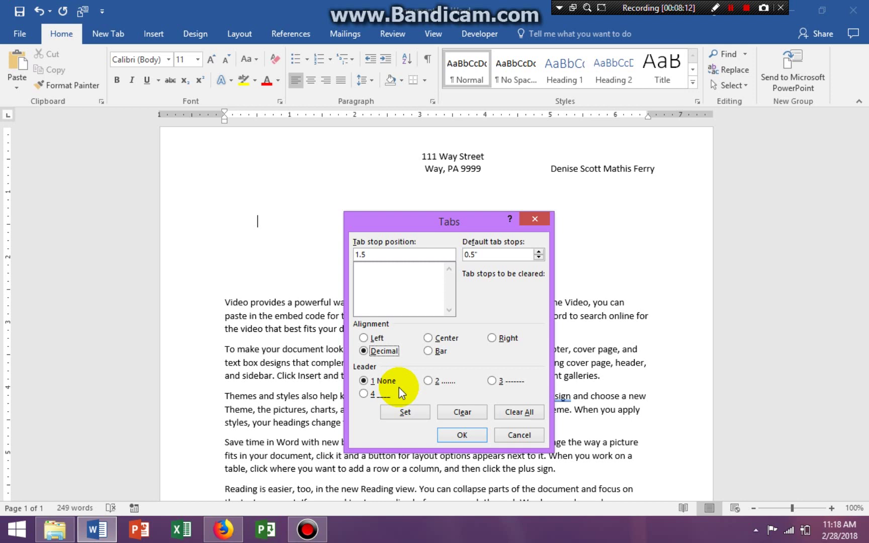
{"action": "left_click", "coordinate": [407, 414]}
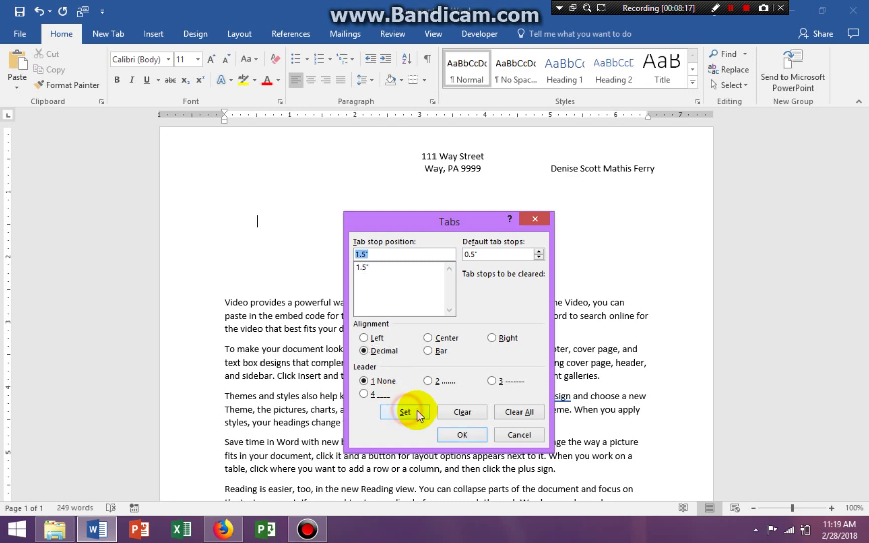
{"action": "left_click", "coordinate": [463, 435]}
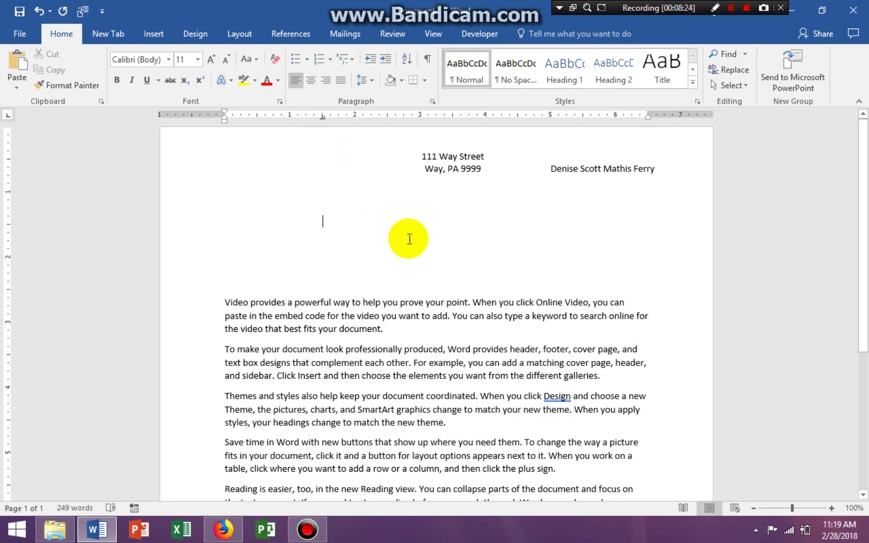
Type 500.00 and .60 on successive lines at the decimal tab stop
{"action": "type", "text": "500.00"}
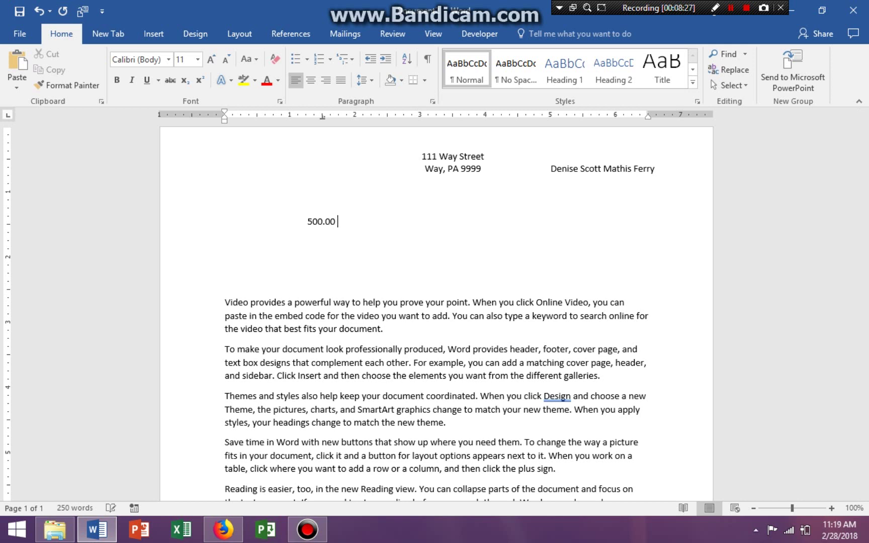
{"action": "key", "text": "Return"}
{"action": "key", "text": "Tab"}
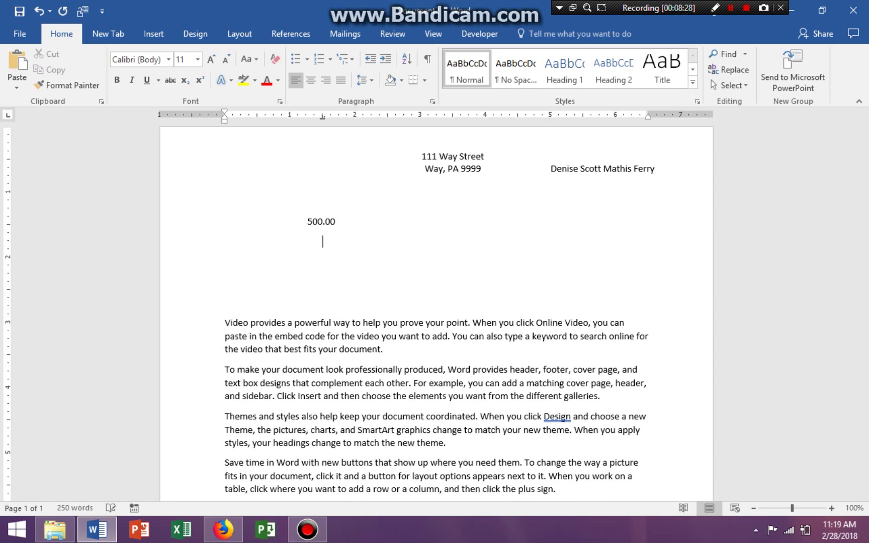
{"action": "type", "text": ".60"}
{"action": "key", "text": "Return"}
Add 200.00 and .1 below them, aligned on the 1.5" decimal stop
{"action": "key", "text": "BackSpace"}
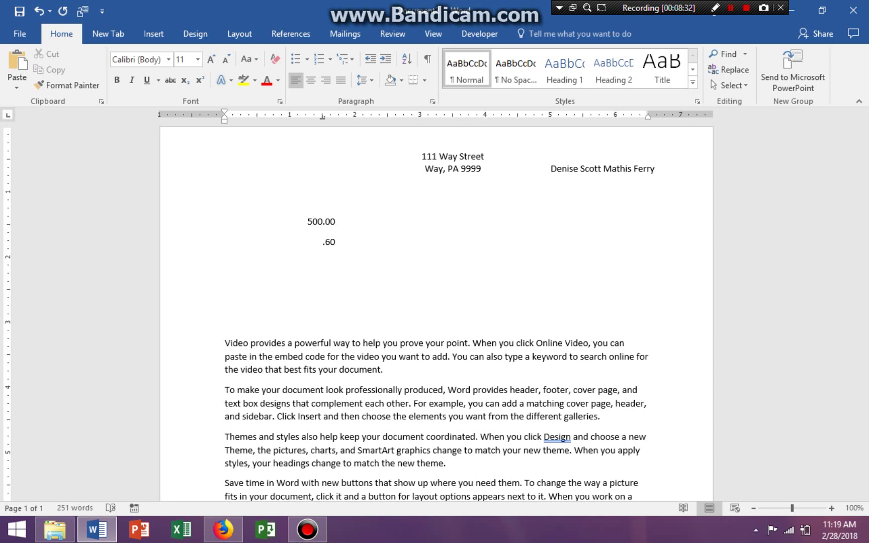
{"action": "type", "text": "200.00"}
{"action": "key", "text": "Return"}
{"action": "key", "text": "BackSpace"}
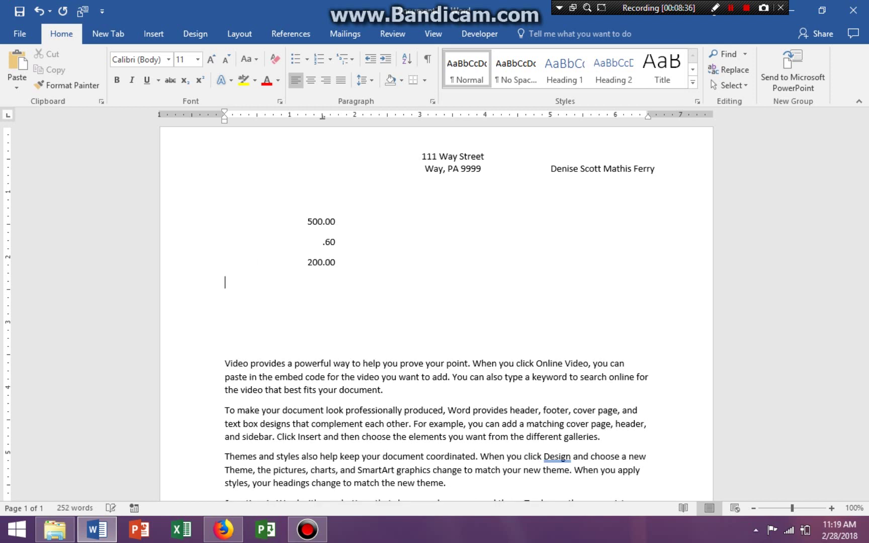
{"action": "key", "text": "Tab"}
{"action": "type", "text": ".1"}
{"action": "left_click", "coordinate": [471, 270]}
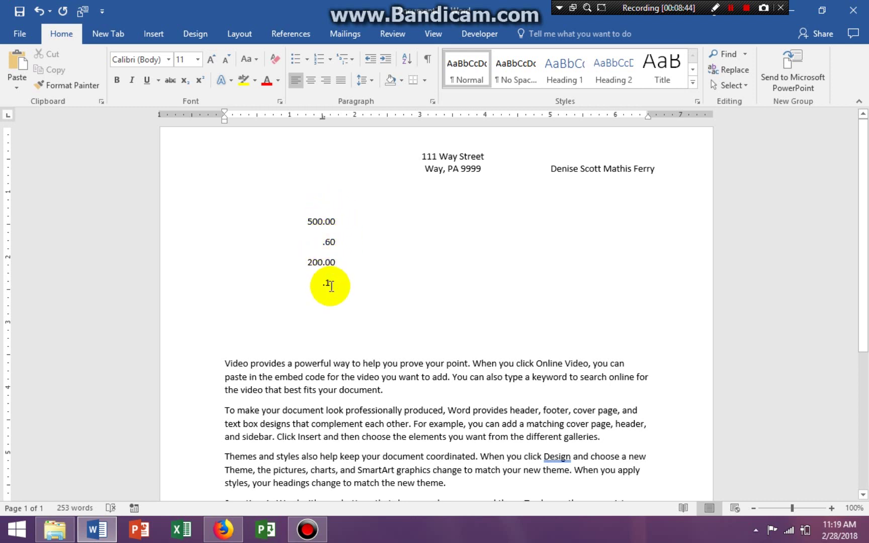
{"action": "left_click", "coordinate": [334, 279]}
Give the four numbers single line spacing with no added space between paragraphs
{"action": "left_click_drag", "start_coordinate": [334, 279], "coordinate": [301, 217]}
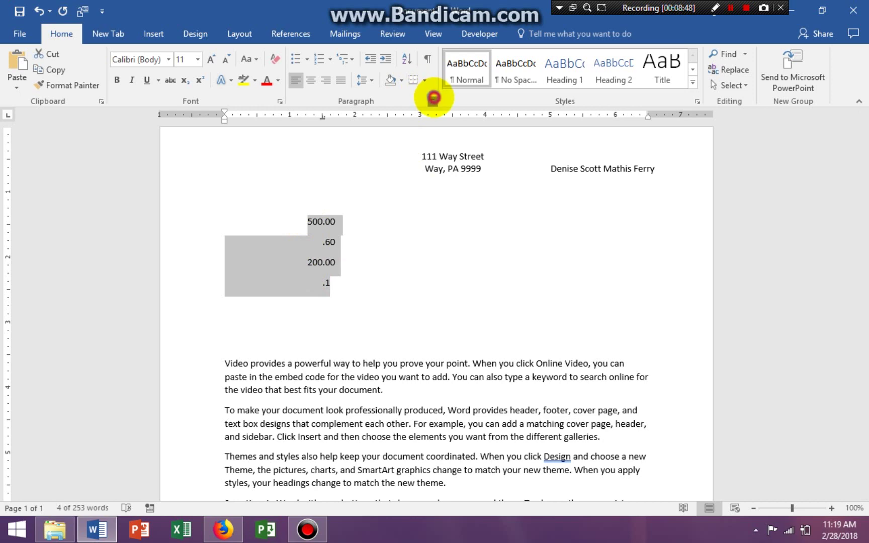
{"action": "left_click", "coordinate": [434, 99]}
{"action": "left_click", "coordinate": [456, 237]}
{"action": "left_click", "coordinate": [392, 249]}
{"action": "left_click", "coordinate": [262, 252]}
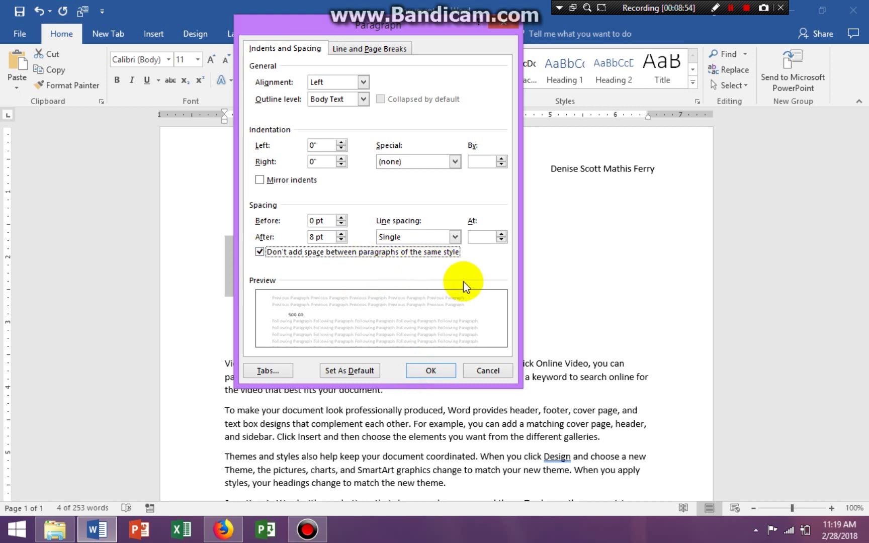
{"action": "left_click", "coordinate": [439, 371]}
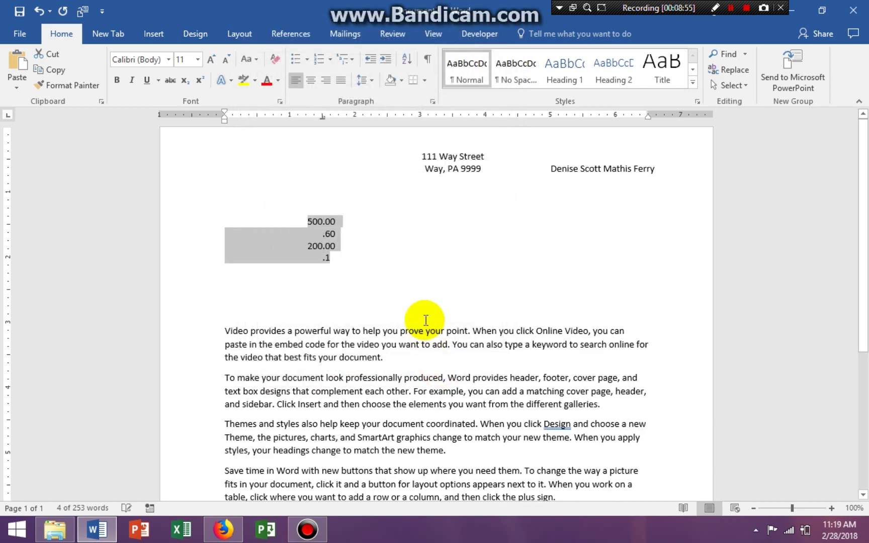
{"action": "left_click", "coordinate": [383, 291]}
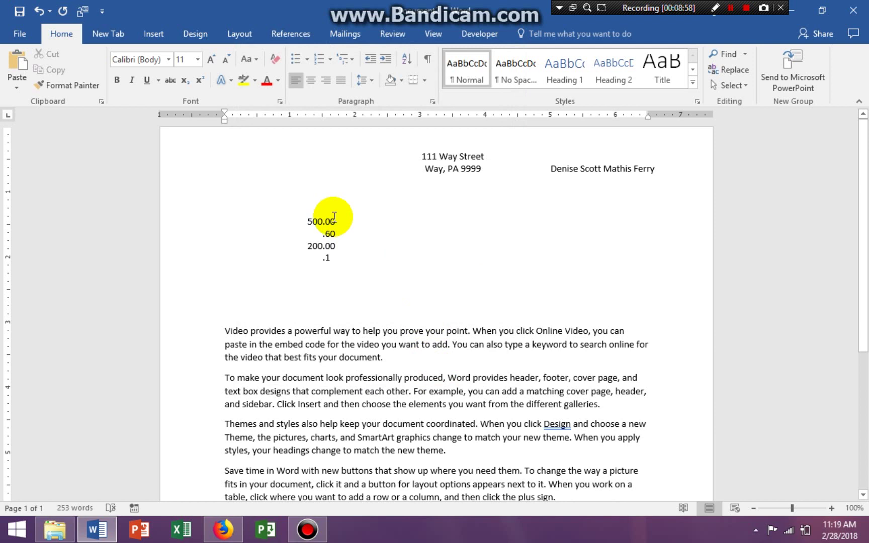